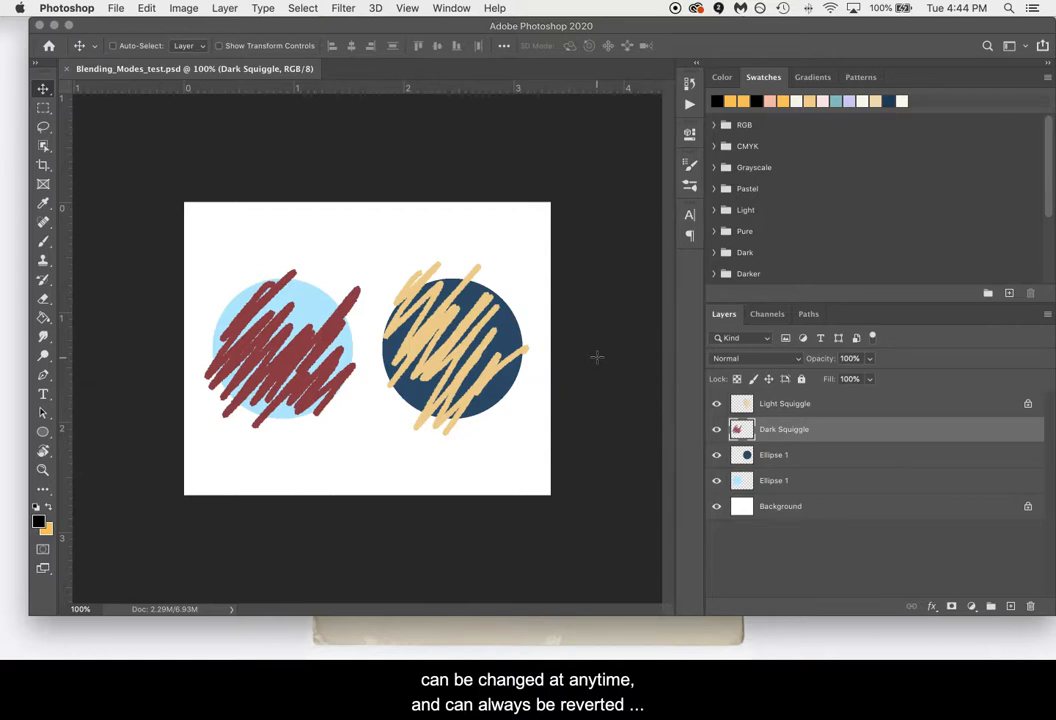
# Review the blending modes available for the Dark Squiggle layer and for the Brush tool, keeping both set to Normal.
pyautogui.click(798, 360)
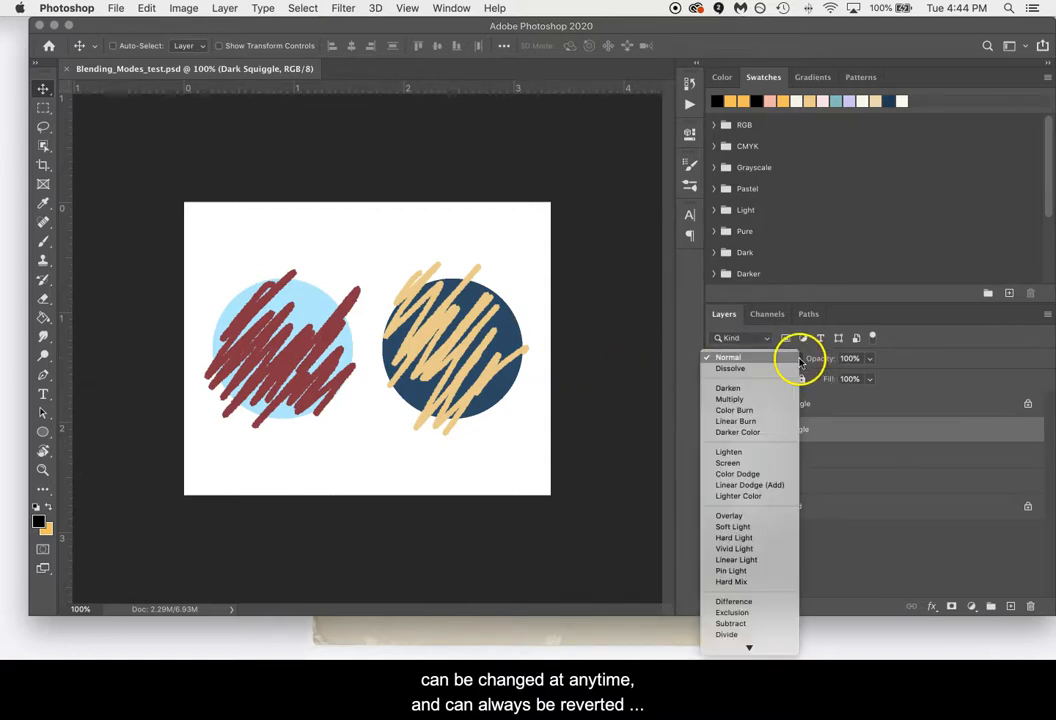
pyautogui.click(746, 359)
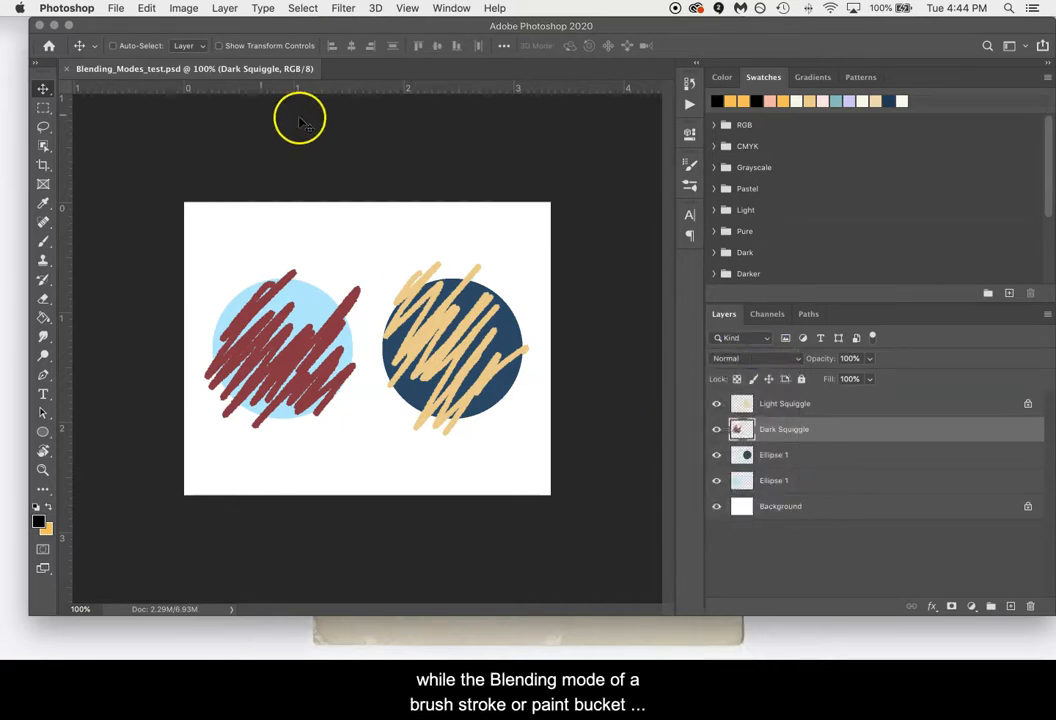
pyautogui.press('b')
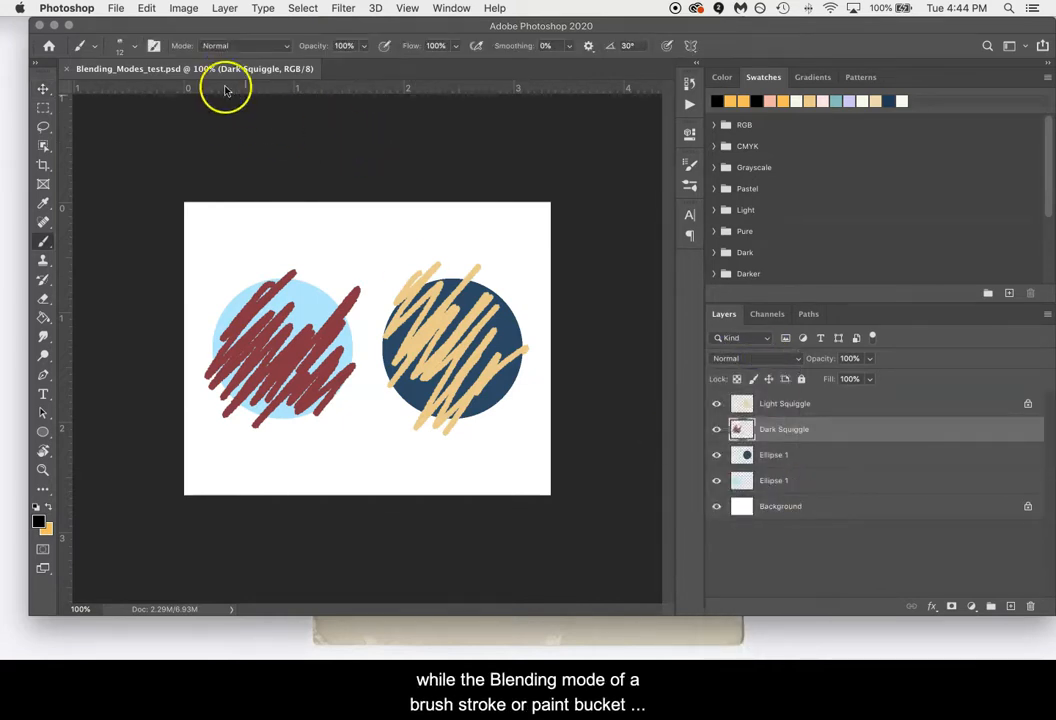
pyautogui.click(265, 46)
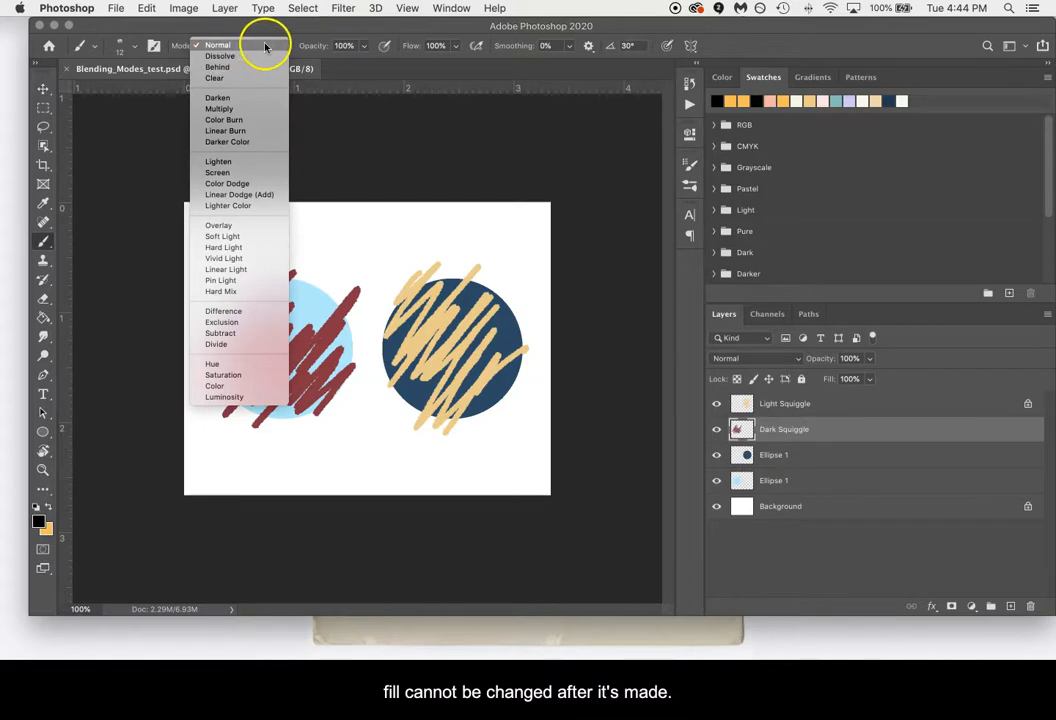
pyautogui.click(264, 45)
pyautogui.press('v')
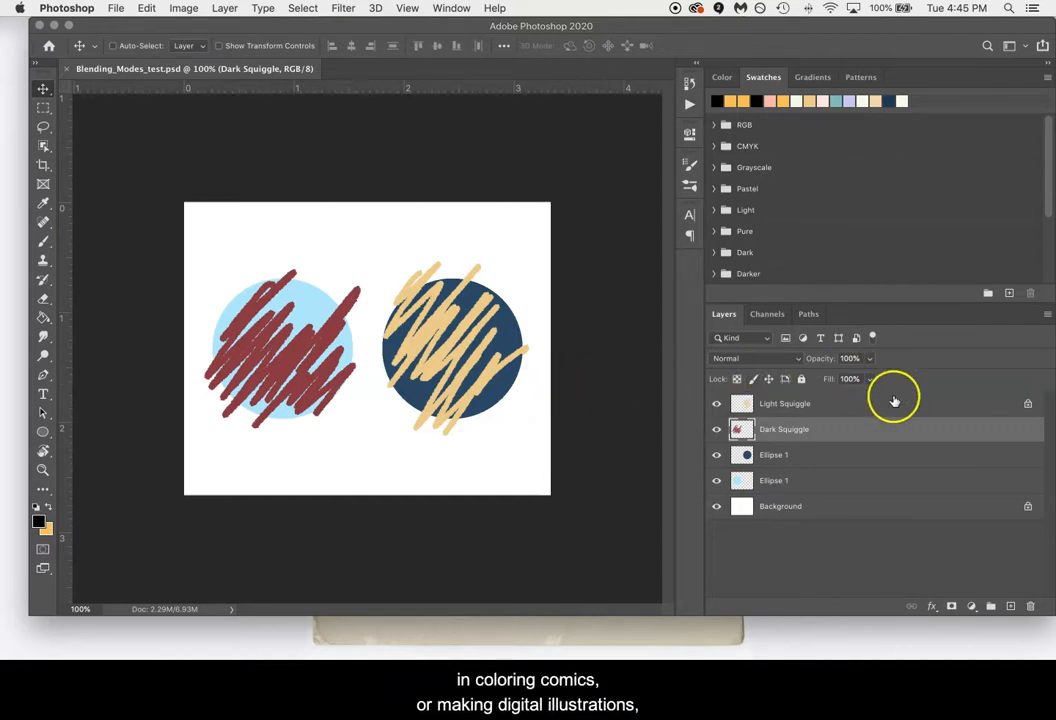
# Browse the darkening blending modes from Darken to Darker Color for the Dark Squiggle layer without applying one.
pyautogui.click(797, 360)
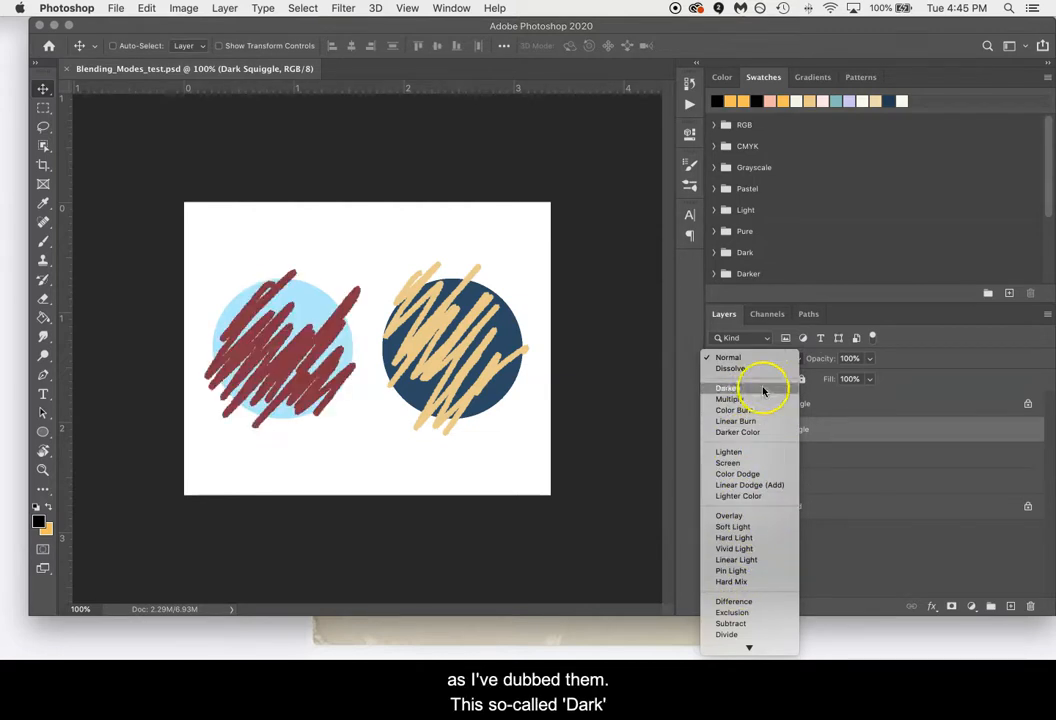
pyautogui.click(674, 387)
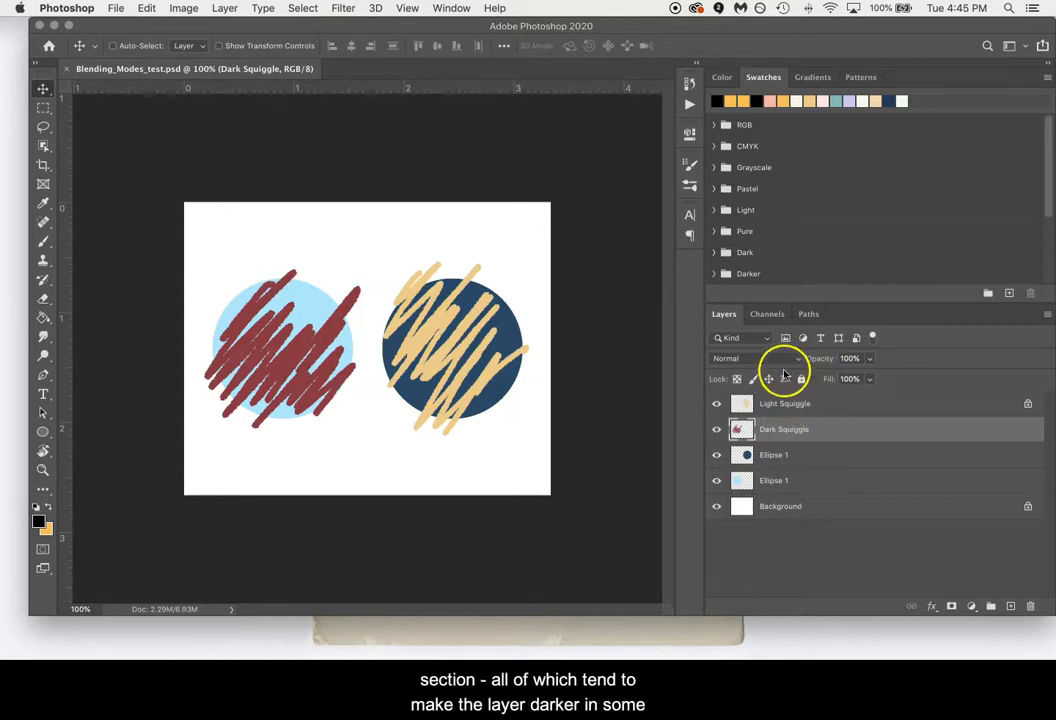
pyautogui.click(782, 365)
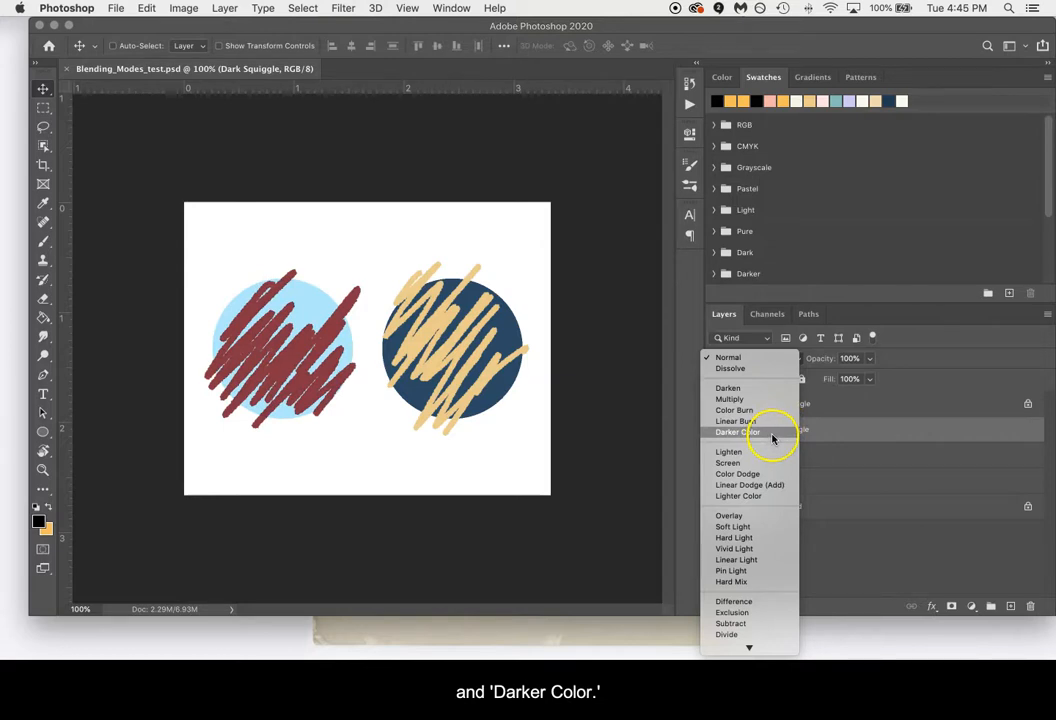
pyautogui.click(844, 429)
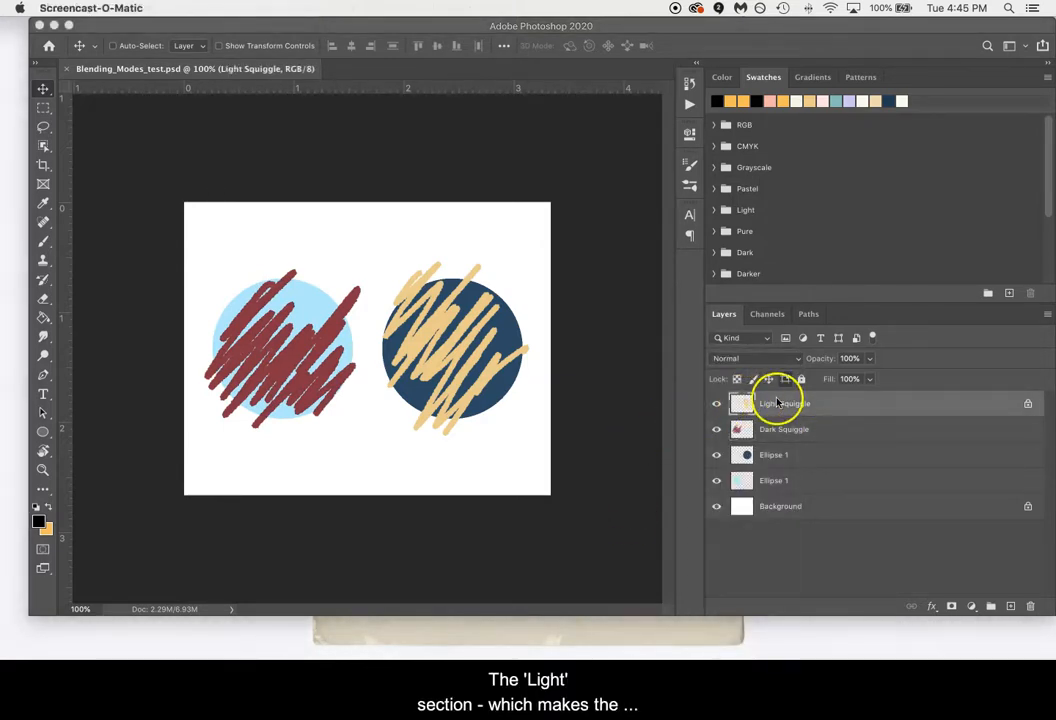
# Preview the lightening and contrast blending modes on the Light Squiggle layer, keeping it set to Normal.
pyautogui.click(791, 359)
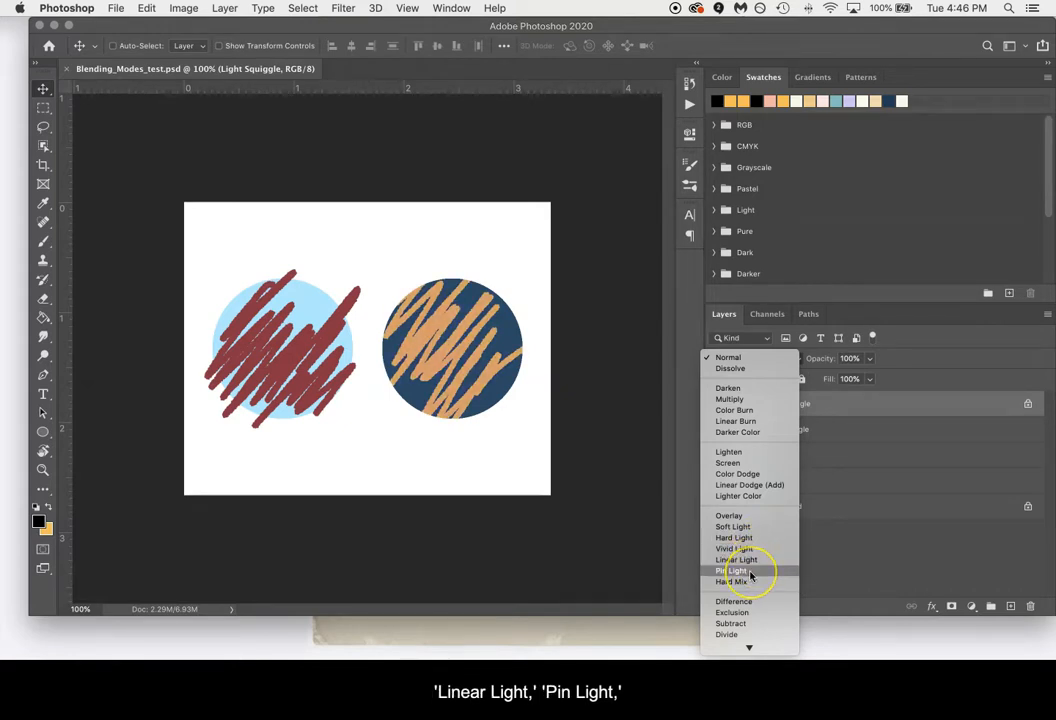
pyautogui.click(879, 573)
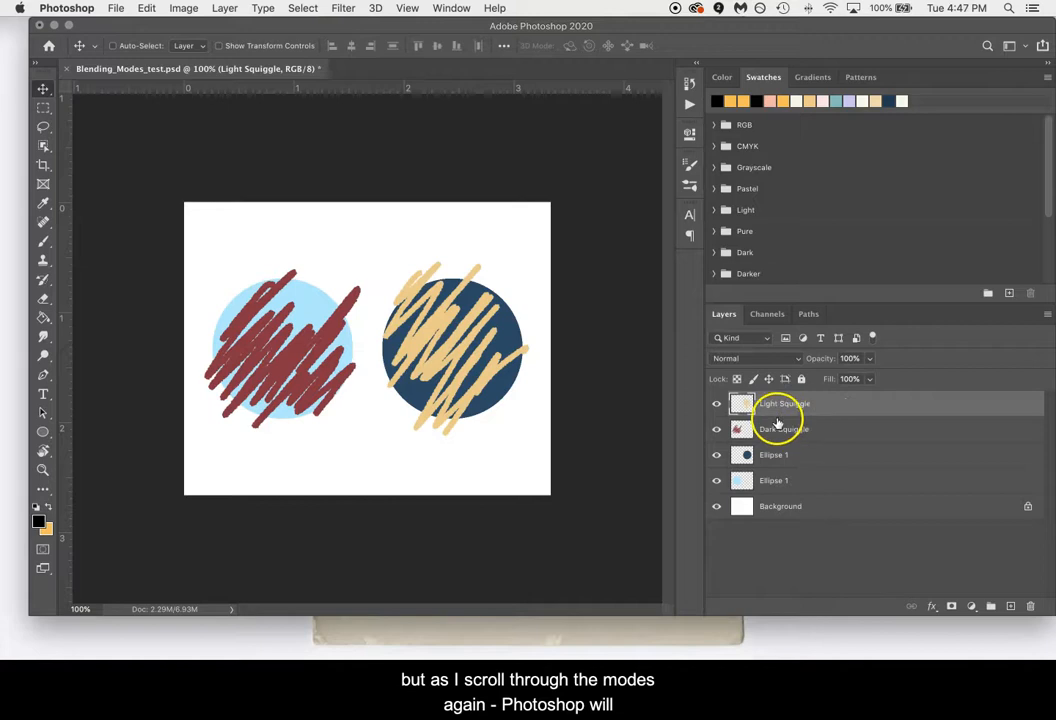
pyautogui.click(793, 359)
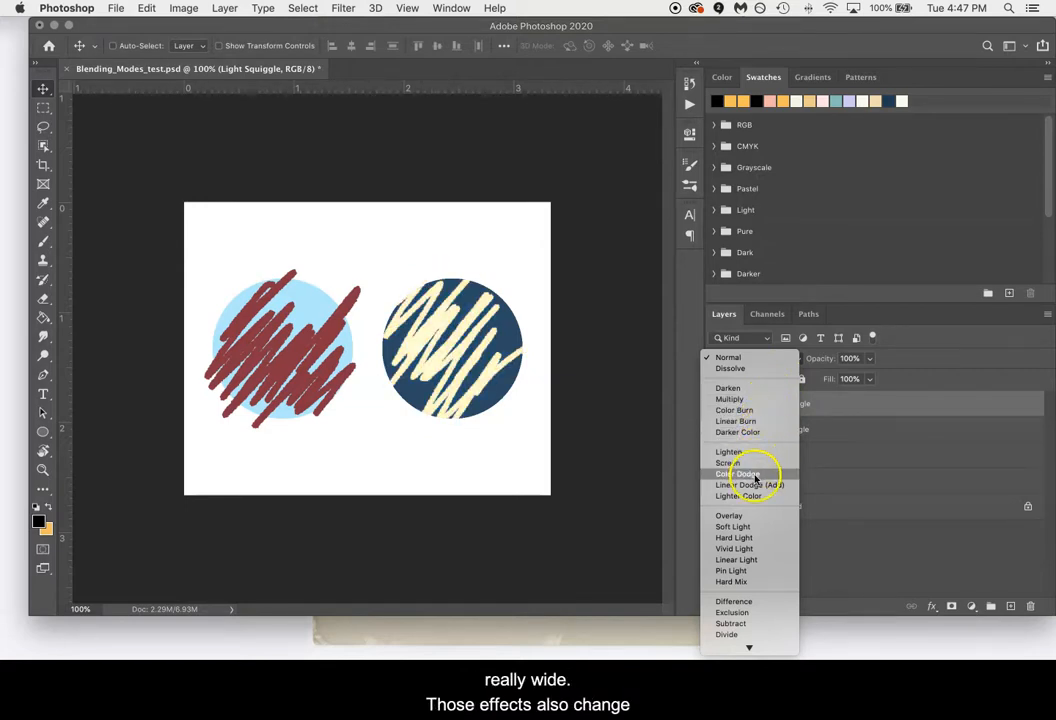
pyautogui.click(860, 405)
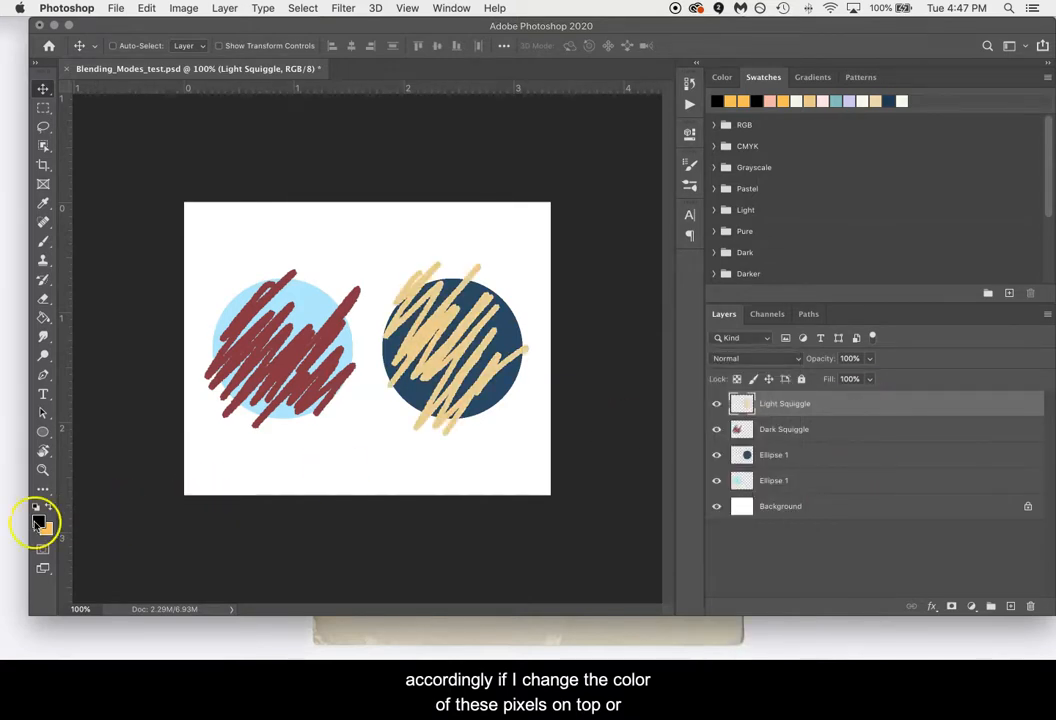
# Change the foreground color to the teal swatch and activate the Paint Bucket tool.
pyautogui.press('x')
pyautogui.click(41, 521)
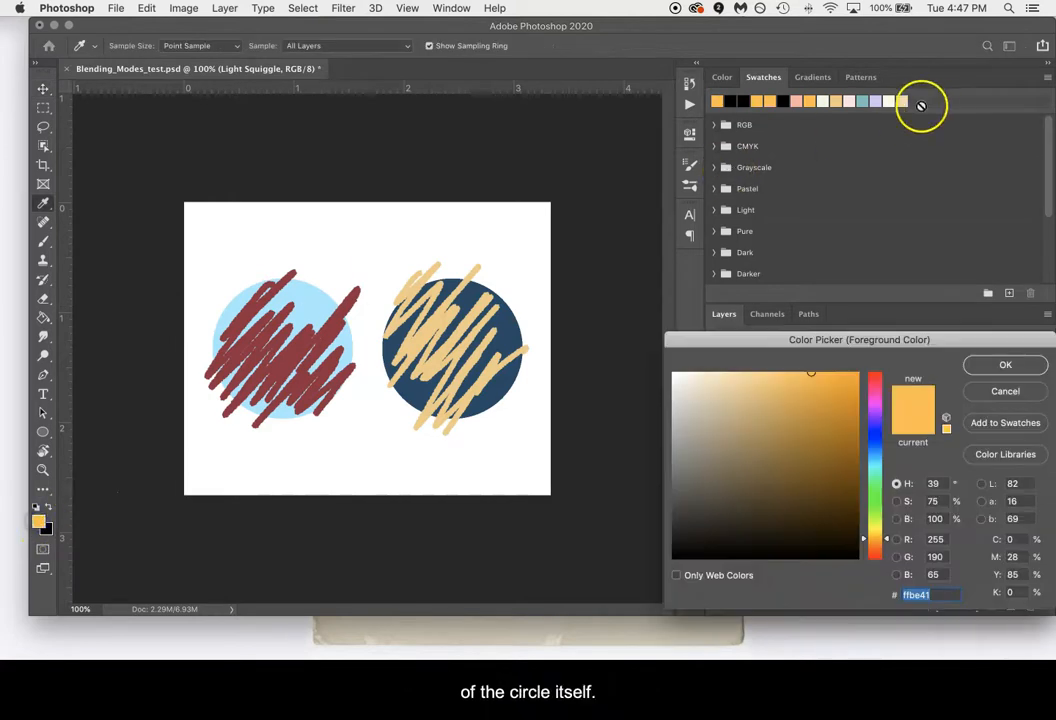
pyautogui.click(862, 101)
pyautogui.press('Return')
pyautogui.press('g')
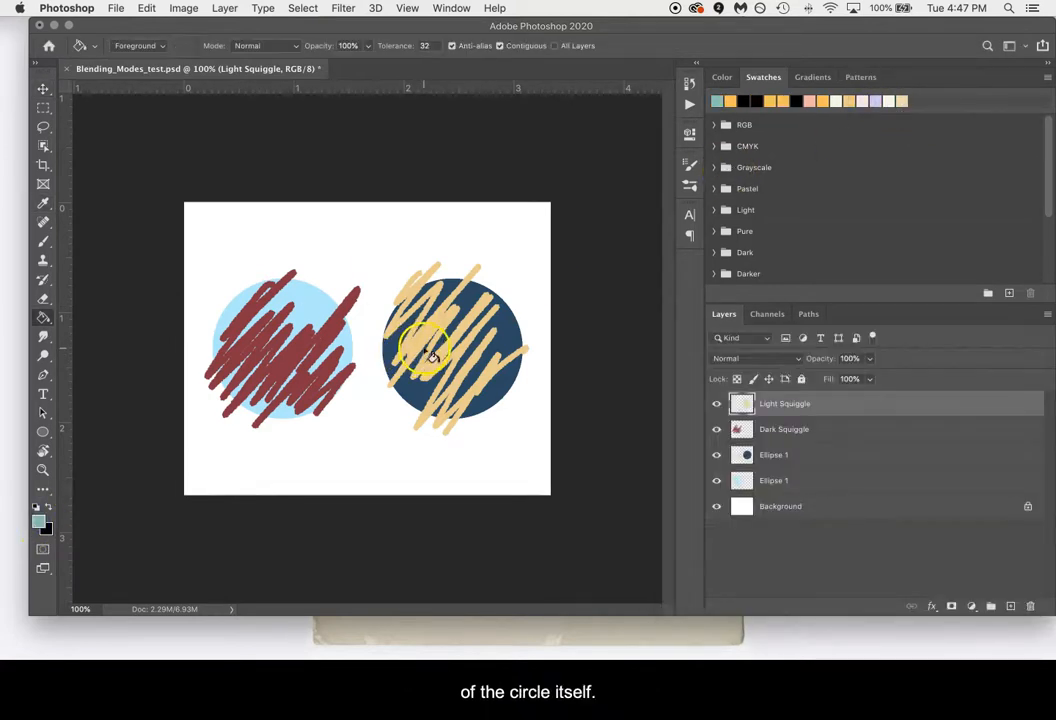
# Try a teal fill on the Light Squiggle, preview blending modes on it, and undo the fill.
pyautogui.click(433, 340)
pyautogui.click(778, 358)
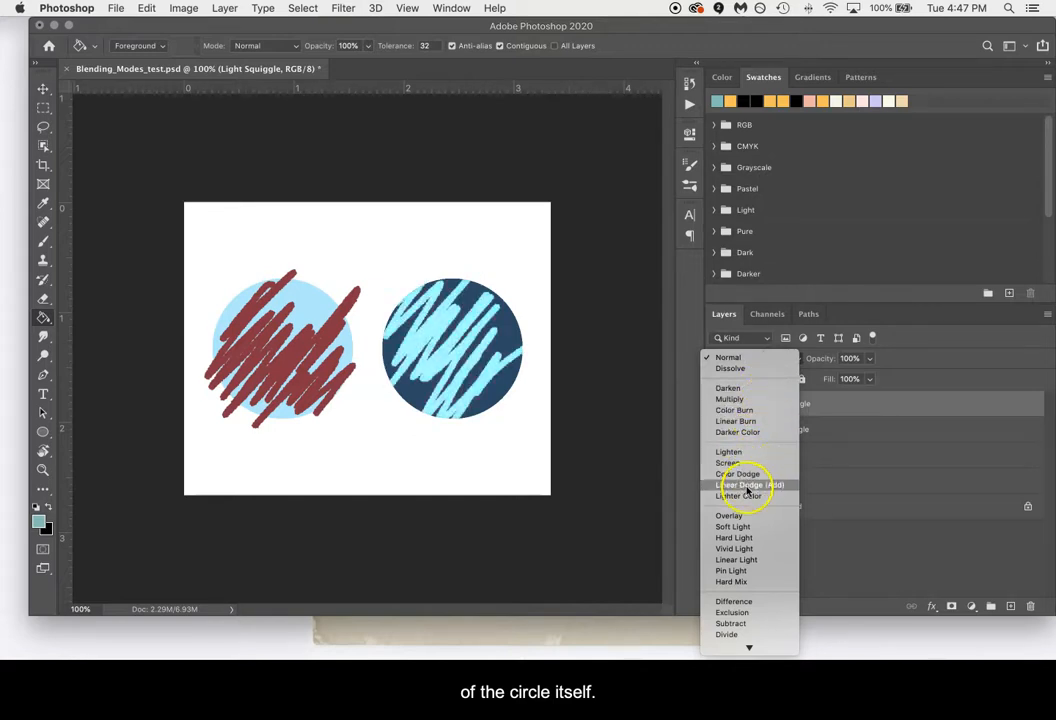
pyautogui.click(859, 465)
pyautogui.press('super+z')
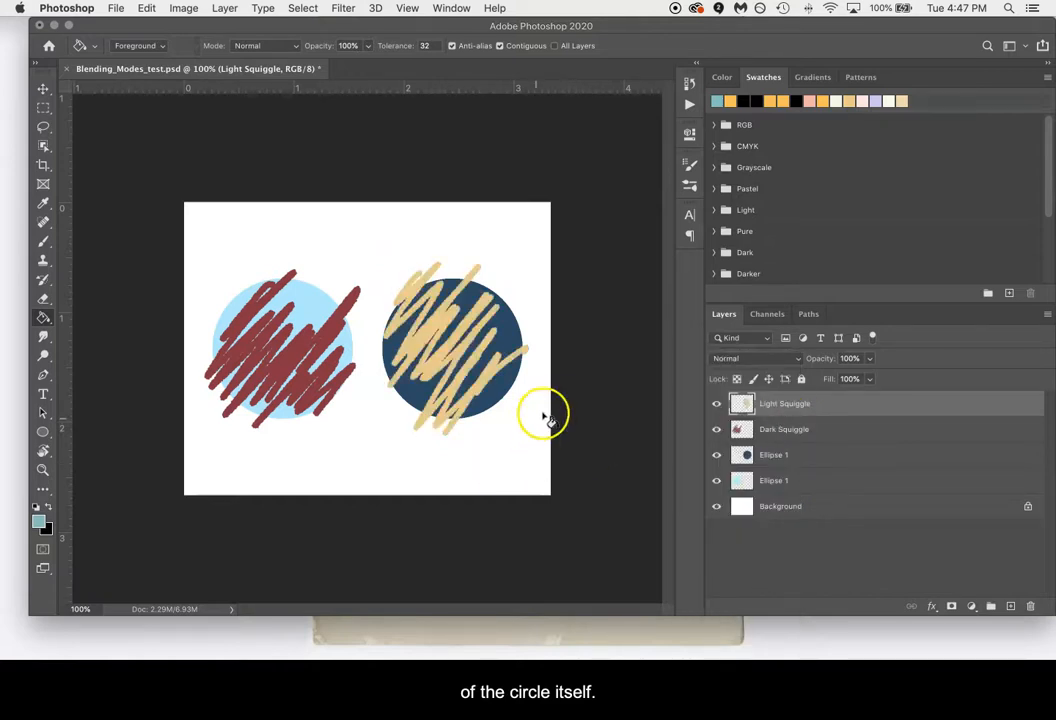
# Fill the dark blue circle with teal and try the Divide blending mode on the Light Squiggle above it.
pyautogui.click(796, 452)
pyautogui.click(489, 382)
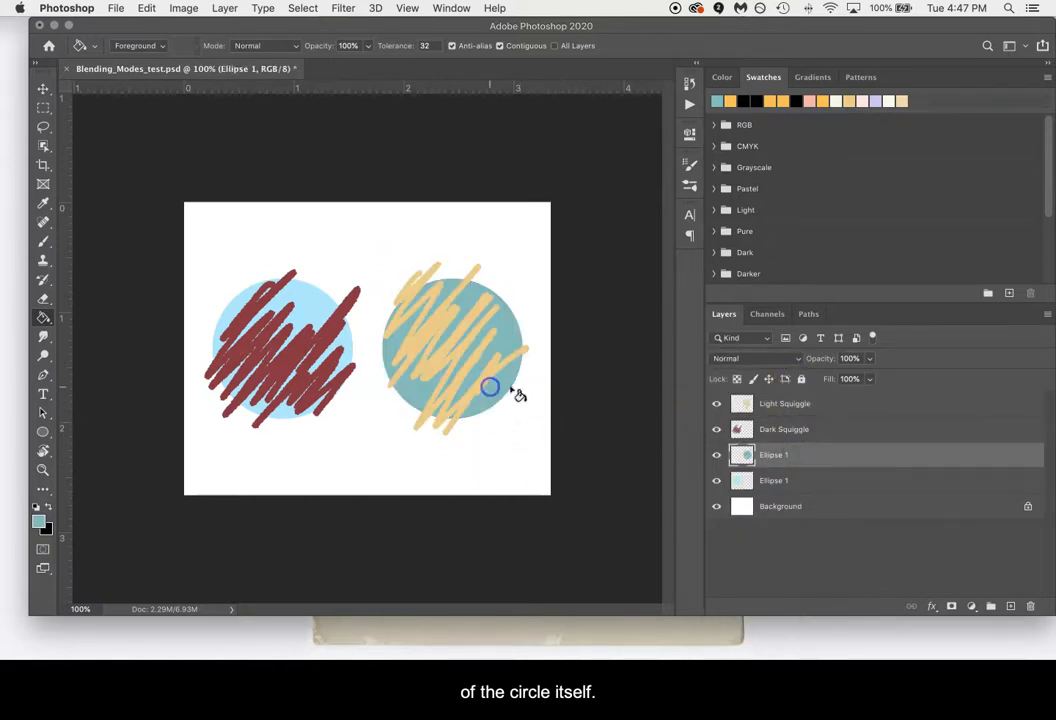
pyautogui.click(813, 411)
pyautogui.click(786, 358)
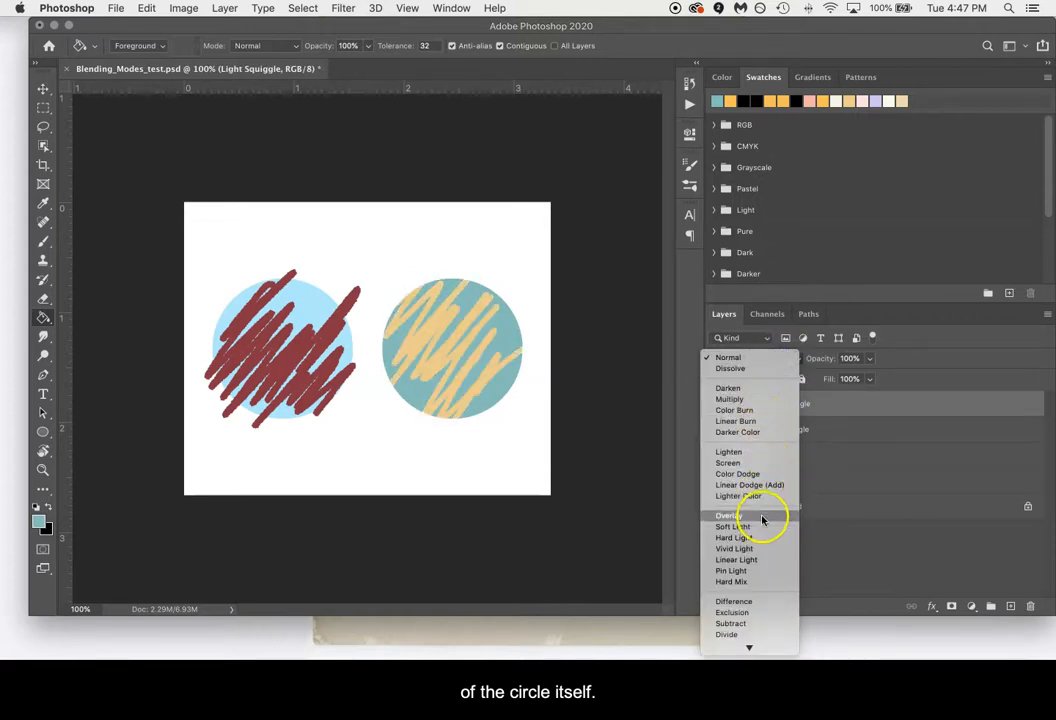
pyautogui.click(760, 636)
# Set the blending mode of the Dark Squiggle layer to Multiply.
pyautogui.click(783, 458)
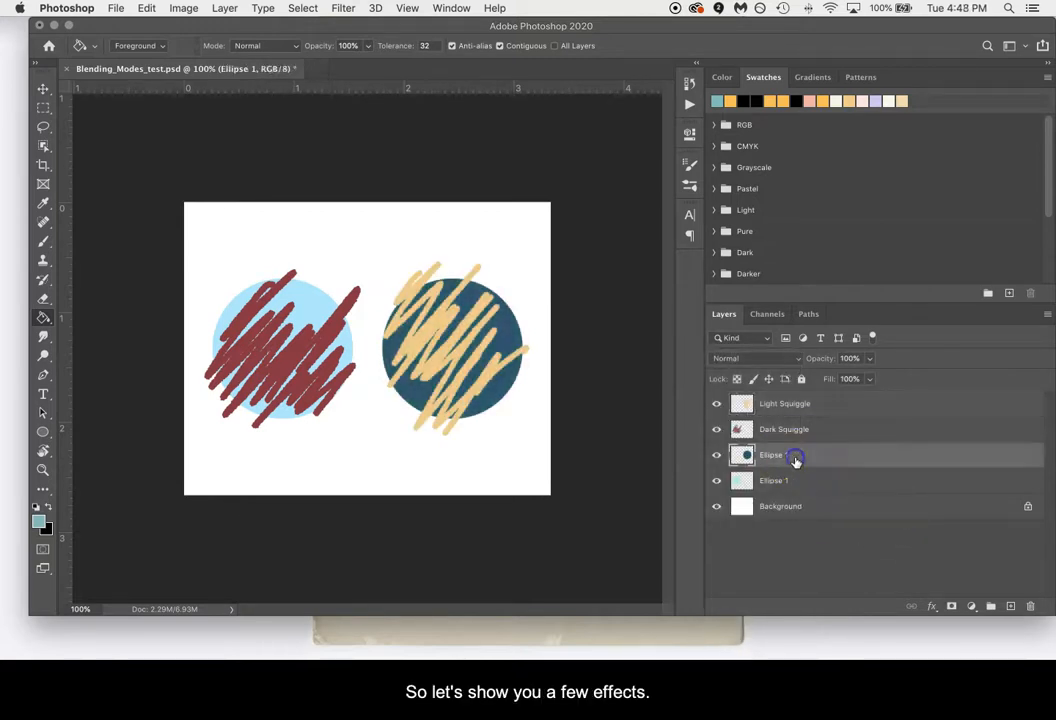
pyautogui.click(801, 430)
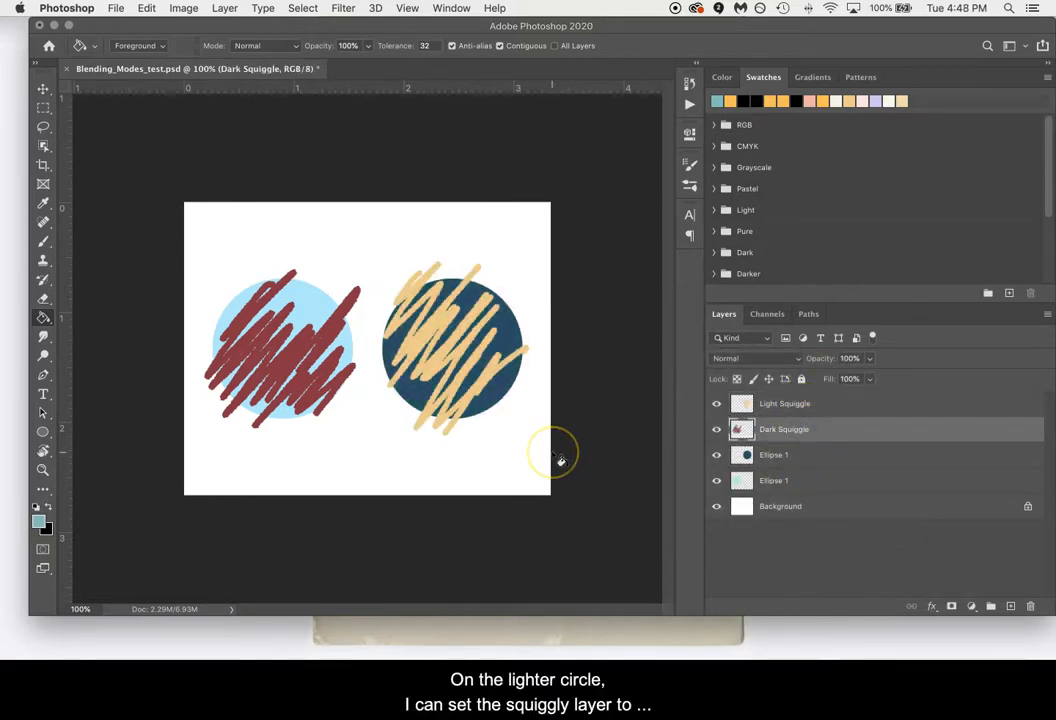
pyautogui.press('XF86AudioLowerVolume')
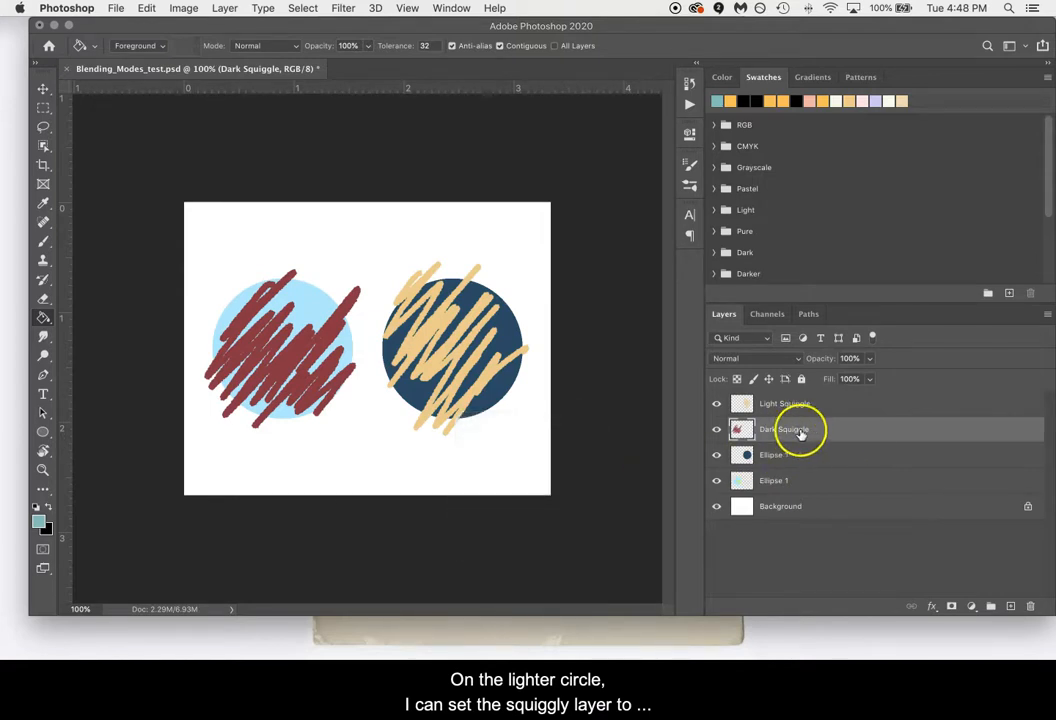
pyautogui.click(784, 359)
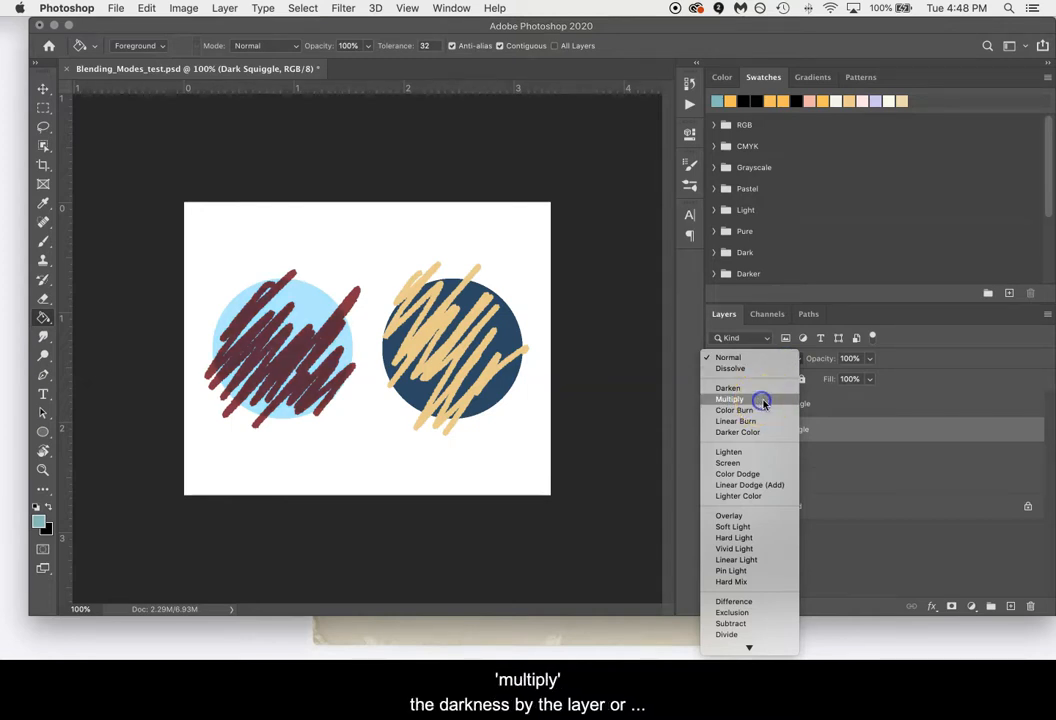
pyautogui.click(762, 402)
# Examine up close where the Dark Squiggle overlaps the light blue circle and where it extends beyond it.
pyautogui.press('super+plus')
pyautogui.press('super+plus')
pyautogui.hscroll(-5, 441, 433)
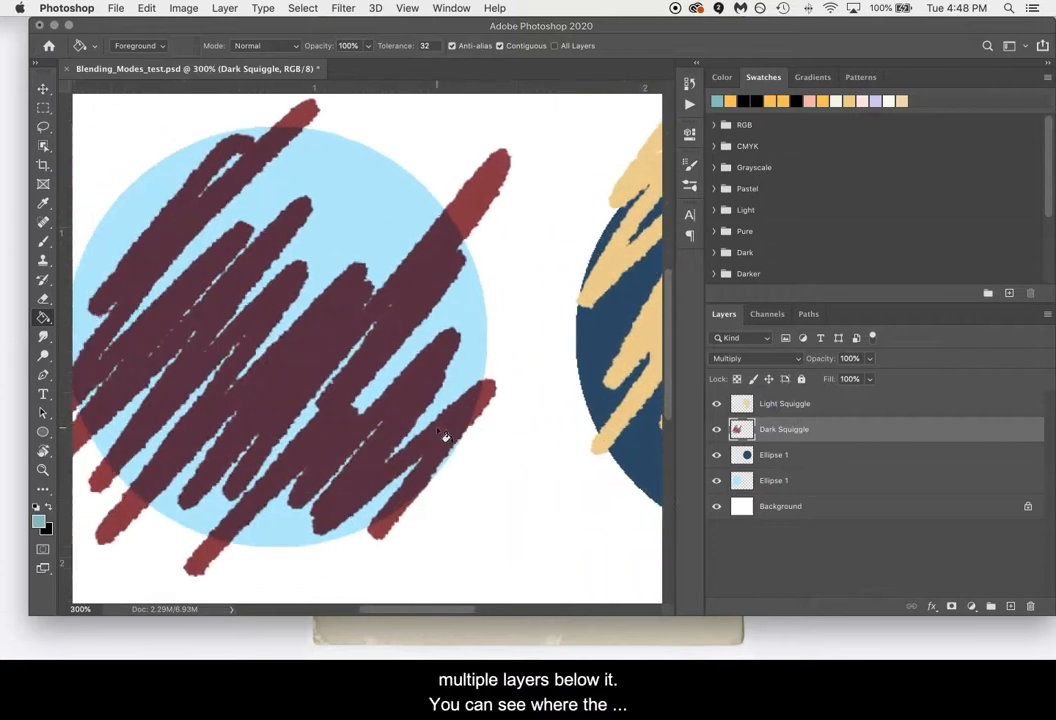
pyautogui.hscroll(-2, 445, 436)
pyautogui.press('super+minus')
pyautogui.hscroll(2, 445, 437)
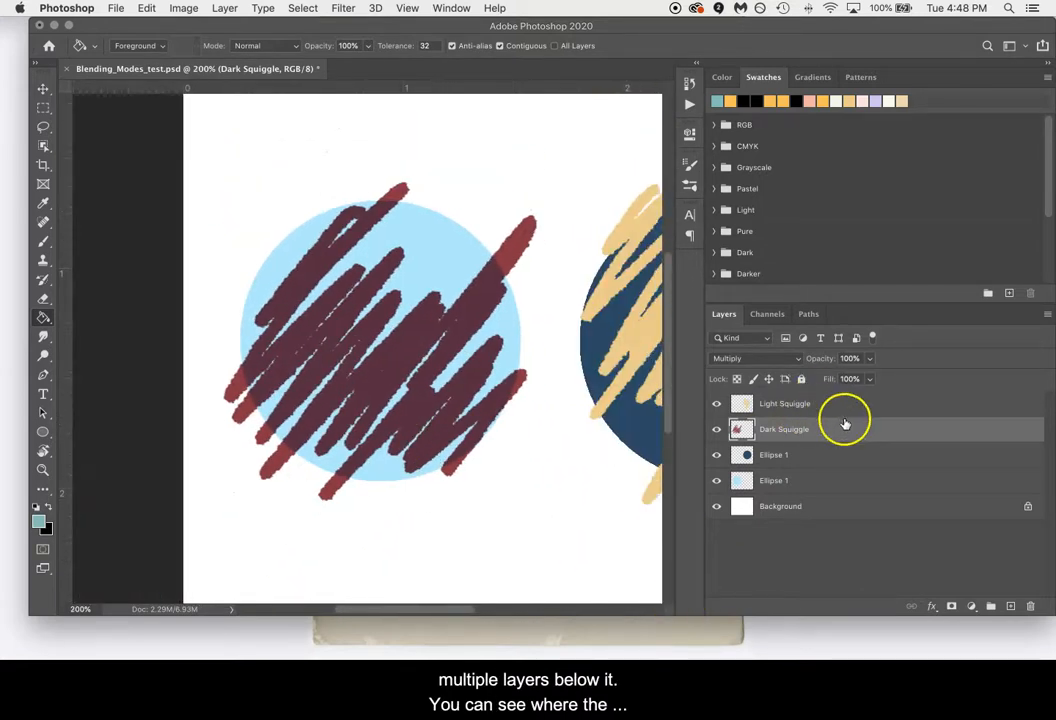
pyautogui.press('b')
pyautogui.press('v')
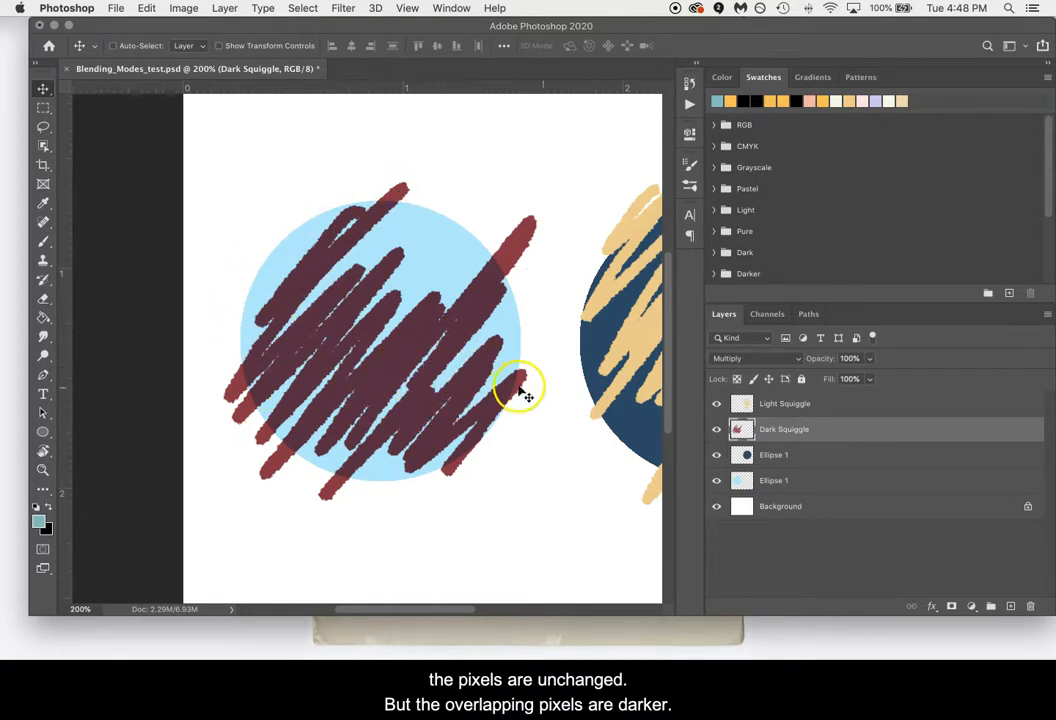
pyautogui.click(543, 510)
pyautogui.press('super+minus')
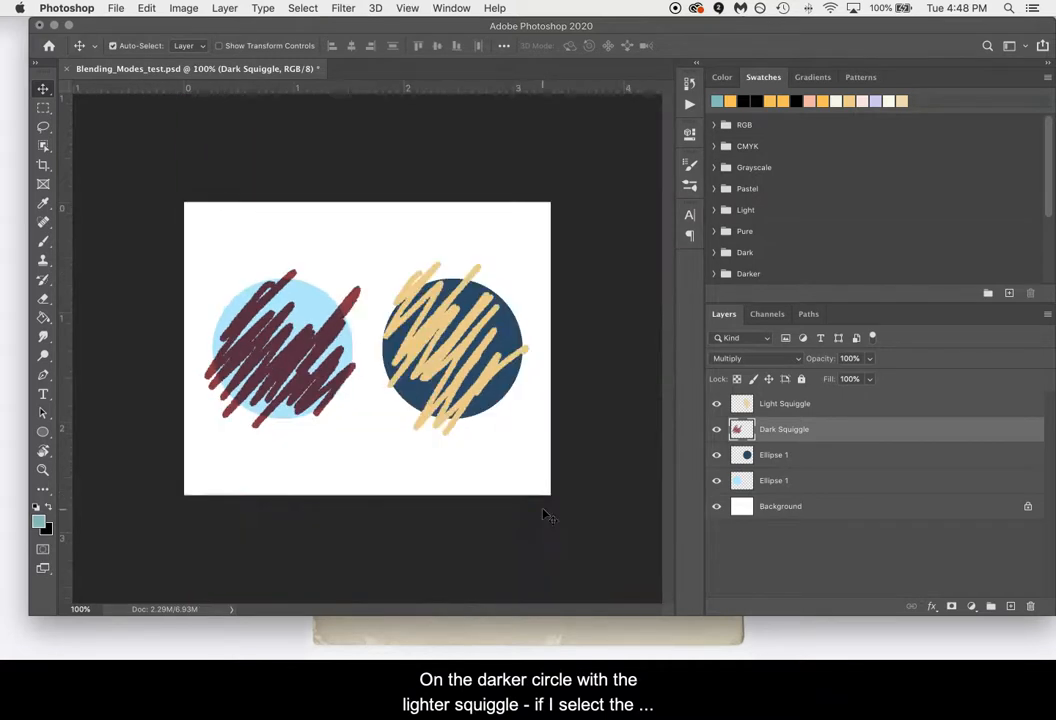
# Set the blending mode of the Light Squiggle layer over the dark blue circle to Screen.
pyautogui.click(809, 404)
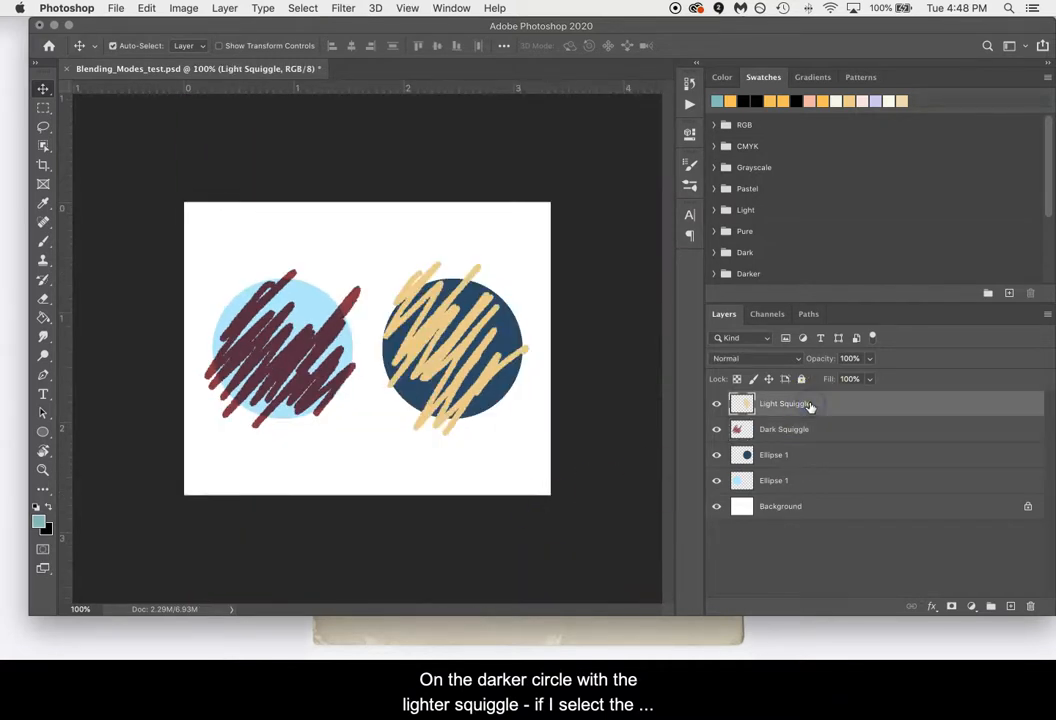
pyautogui.press('super+plus')
pyautogui.hscroll(5, 460, 365)
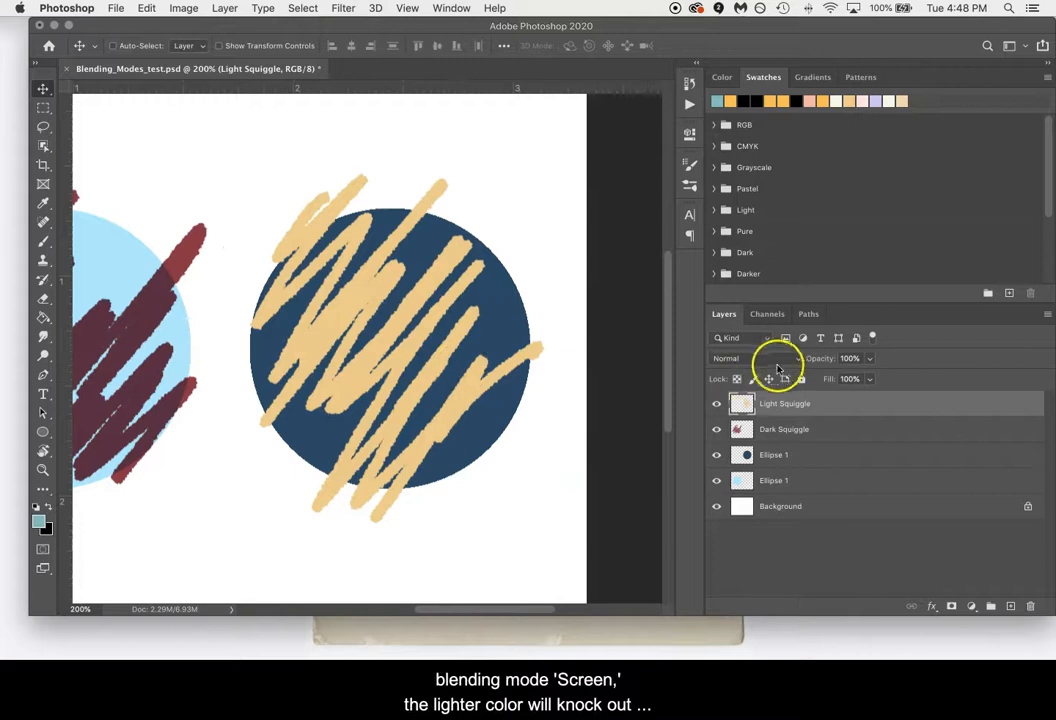
pyautogui.click(789, 361)
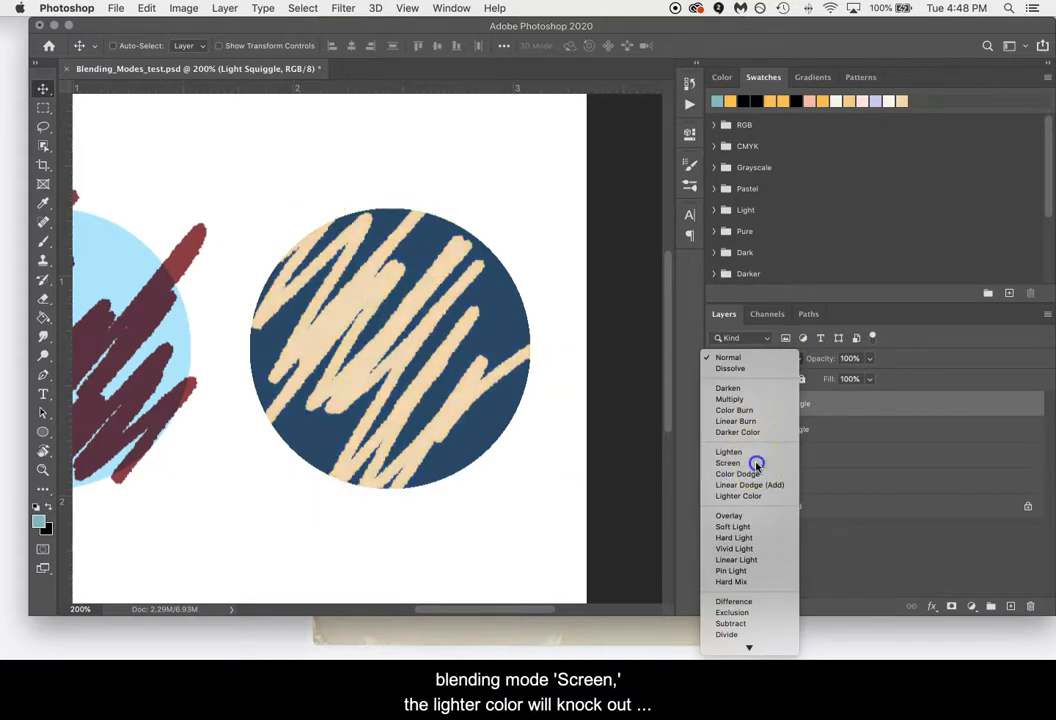
pyautogui.click(755, 464)
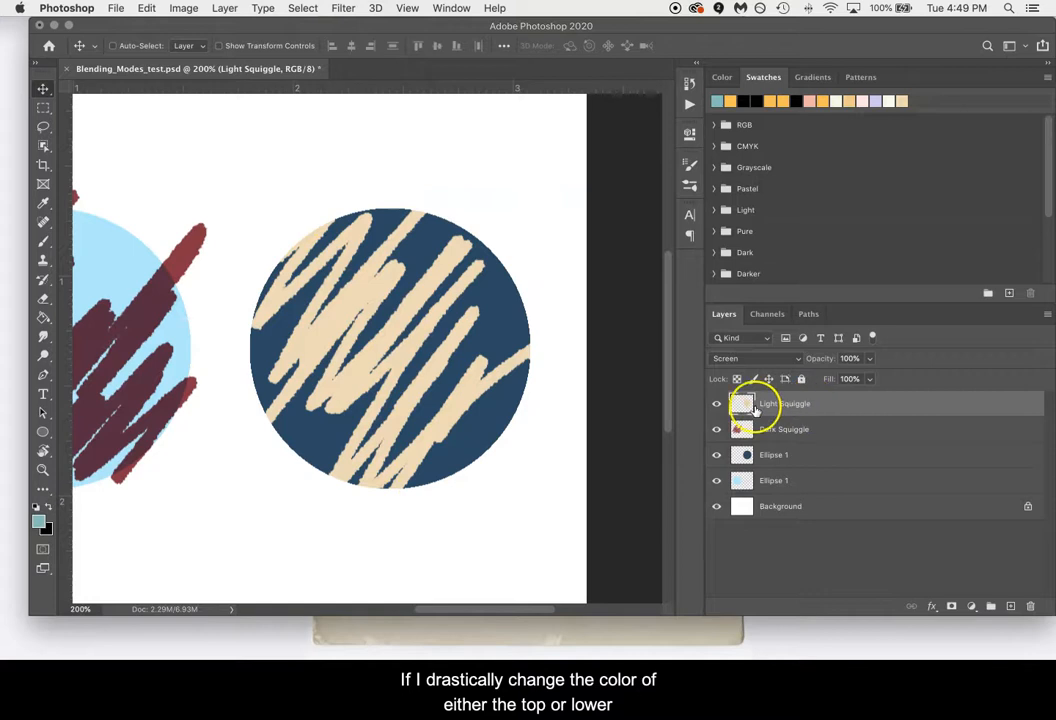
# Fill the dark blue circle on its Ellipse 1 layer with black as the foreground color.
pyautogui.press('i')
pyautogui.click(47, 508)
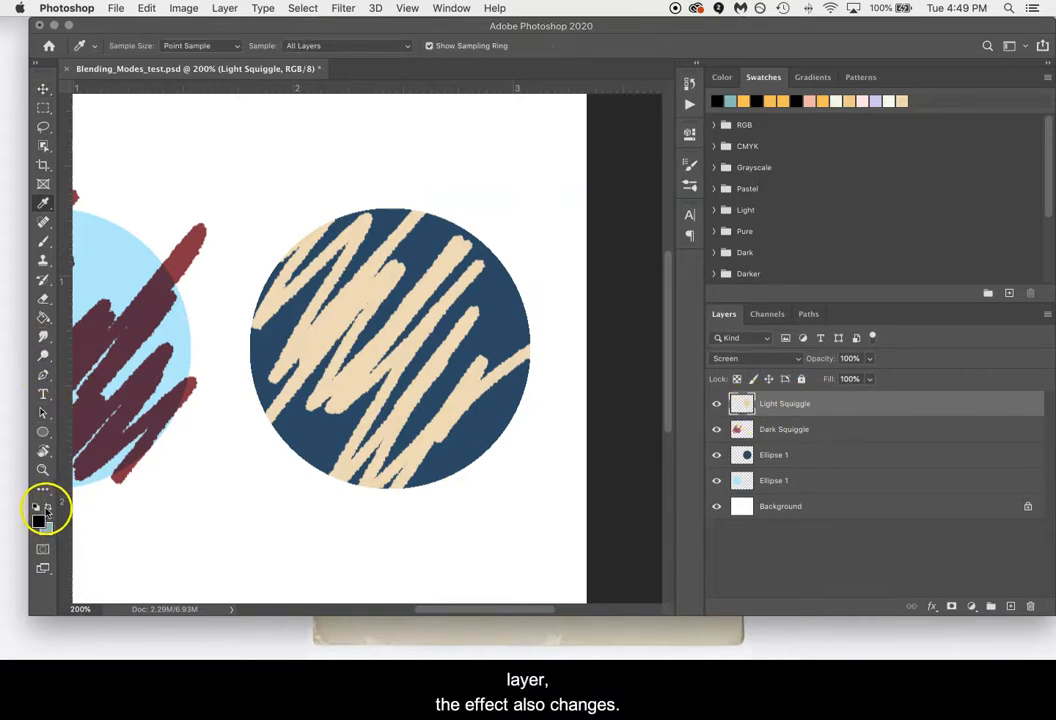
pyautogui.click(790, 454)
pyautogui.press('g')
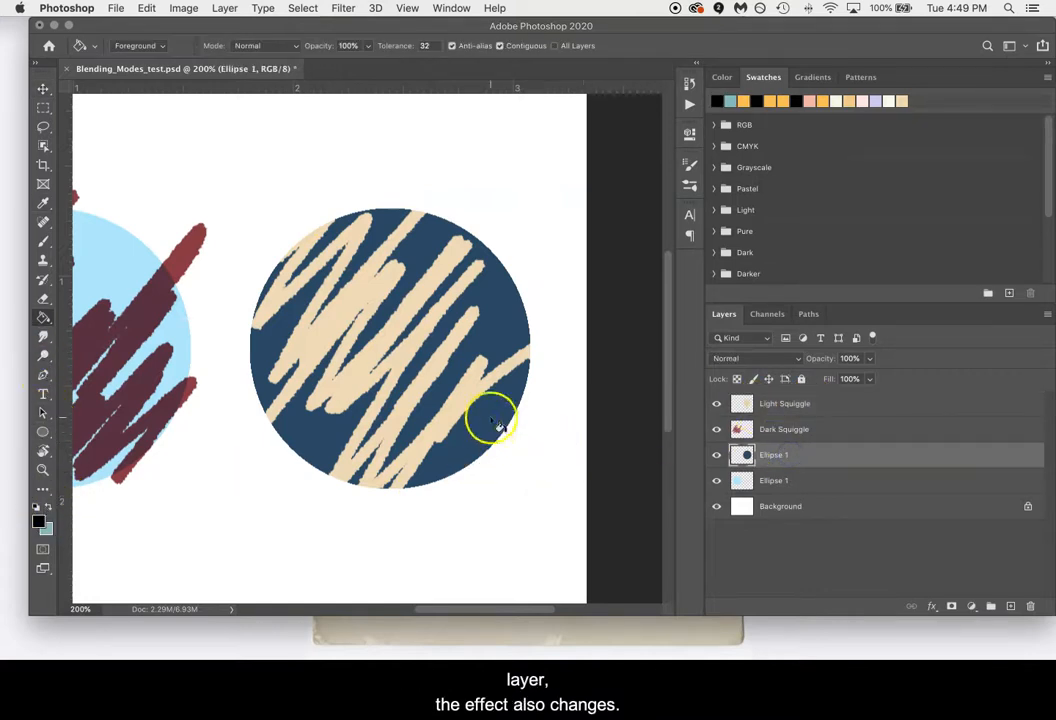
pyautogui.click(495, 421)
pyautogui.click(580, 438)
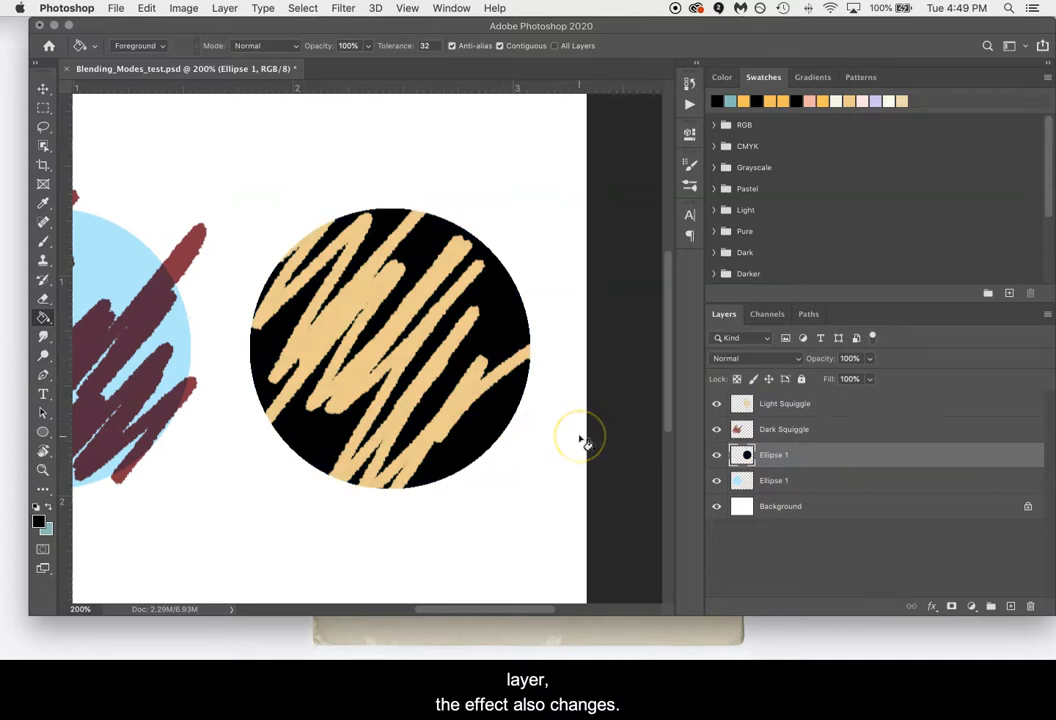
# Fill the Light Squiggle layer over the black circle with the teal color, swapping it in as the foreground color.
pyautogui.press('i')
pyautogui.press('x')
pyautogui.click(785, 403)
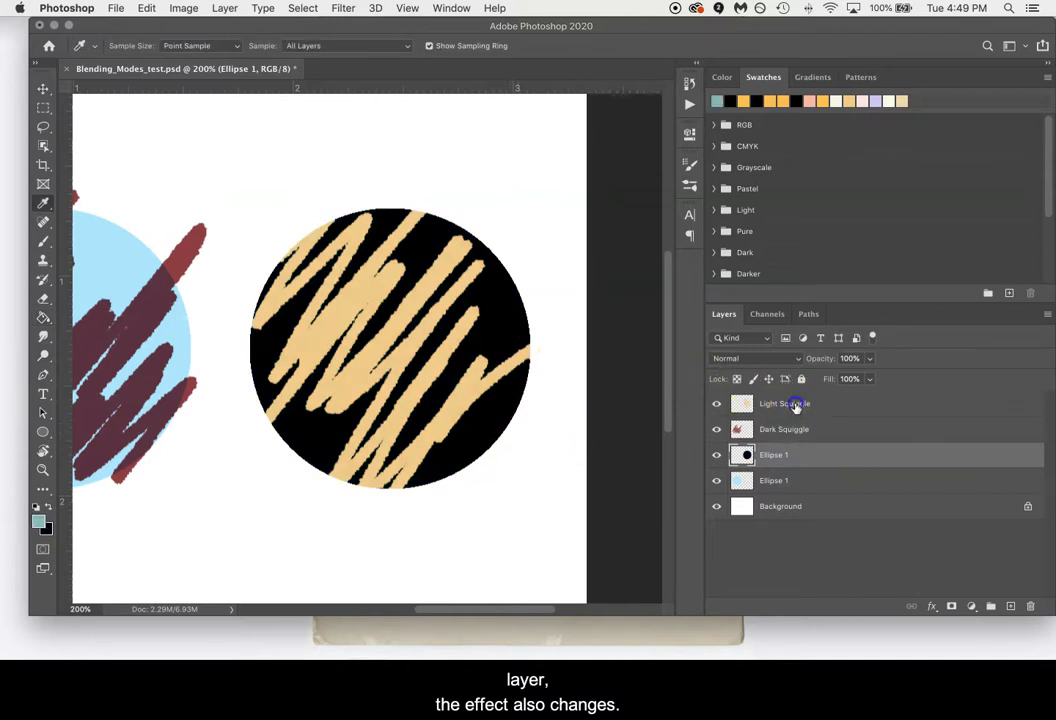
pyautogui.press('g')
pyautogui.click(349, 379)
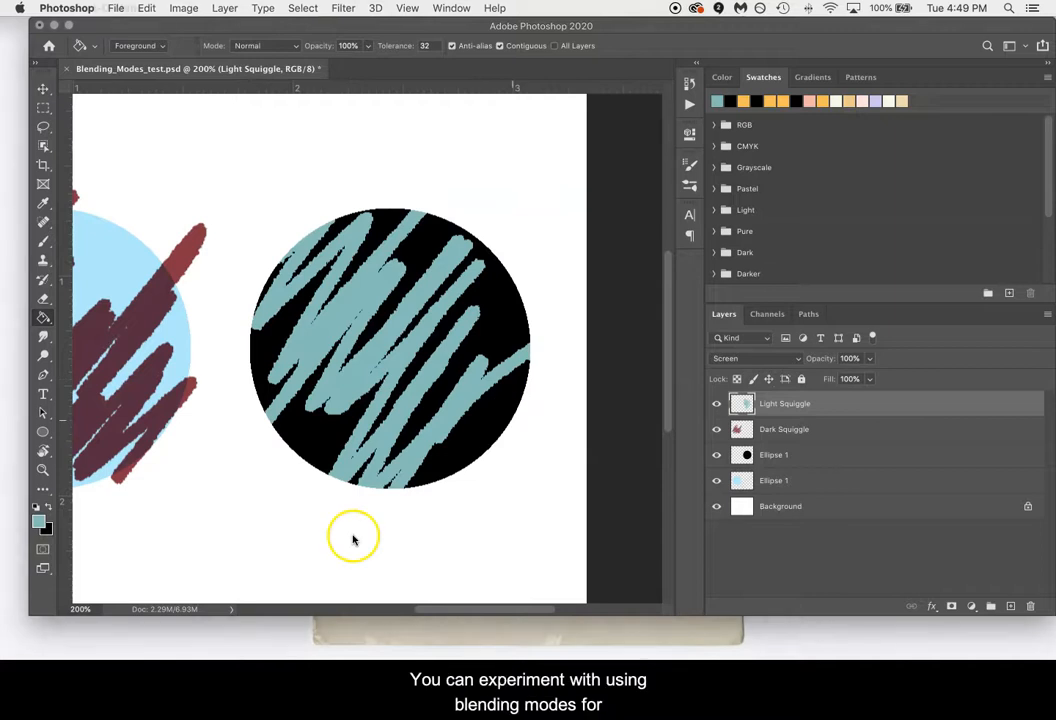
# Lower the opacity of the Light Squiggle layer to 67%.
pyautogui.moveTo(377, 502); pyautogui.dragTo(490, 533)
pyautogui.press('v')
pyautogui.press('super+minus')
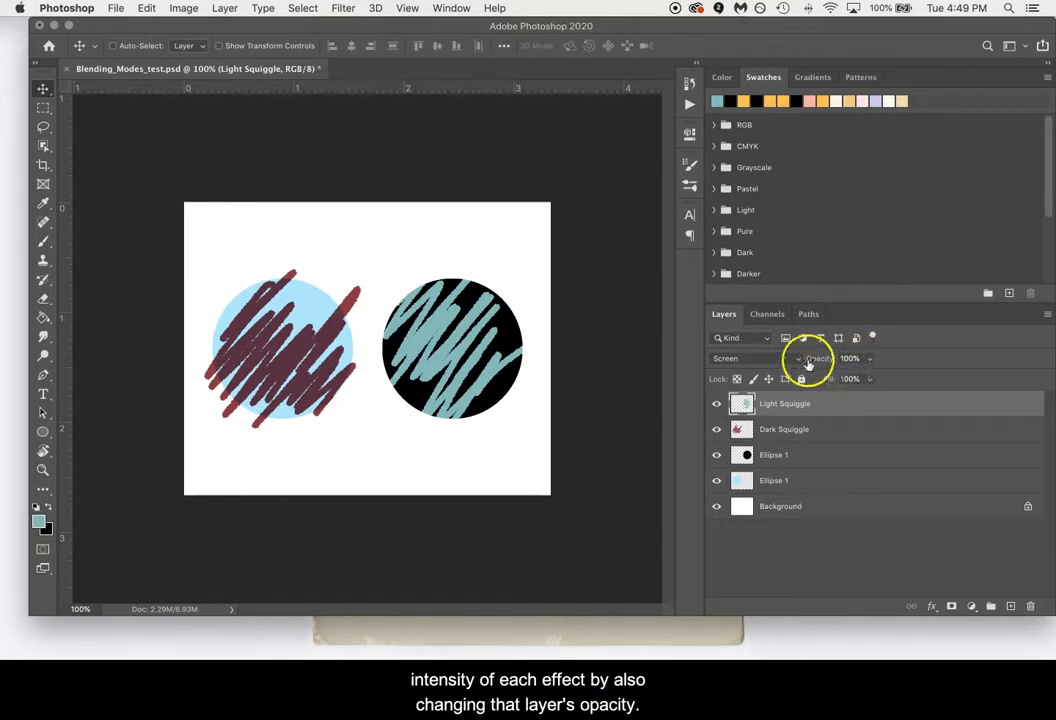
pyautogui.click(869, 358)
pyautogui.moveTo(856, 376)
pyautogui.mouseDown()
pyautogui.moveTo(818, 377)
pyautogui.moveTo(847, 377)
pyautogui.mouseUp()
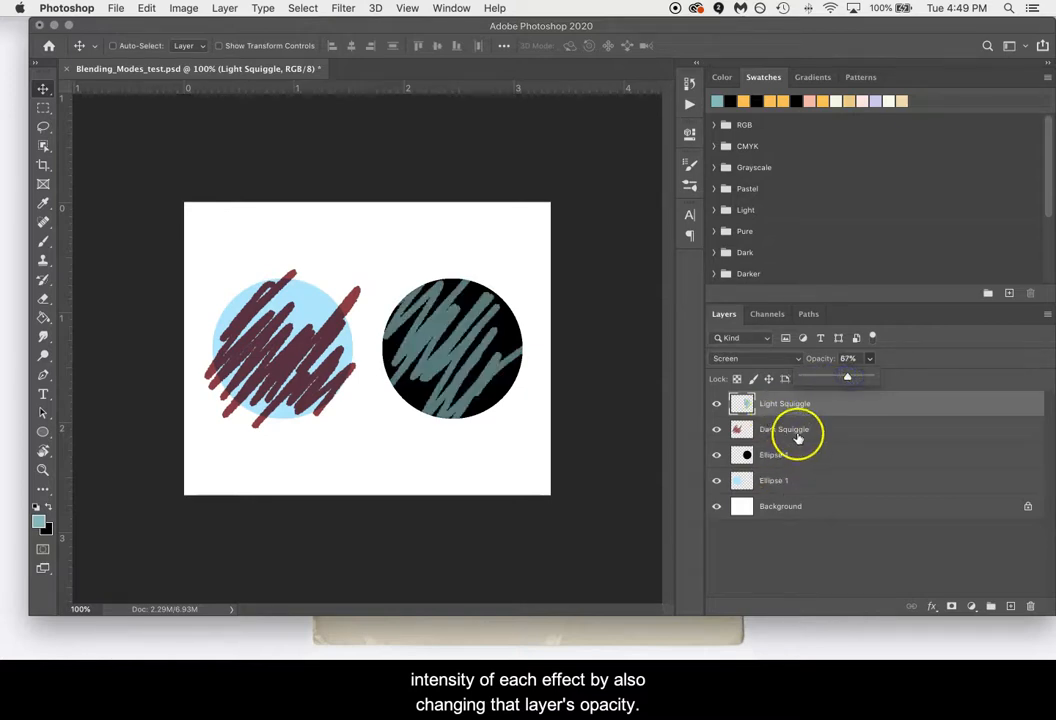
# Lower the opacity of the Dark Squiggle layer to 67%.
pyautogui.click(795, 432)
pyautogui.click(870, 358)
pyautogui.moveTo(833, 379)
pyautogui.mouseDown()
pyautogui.moveTo(823, 378)
pyautogui.moveTo(847, 379)
pyautogui.mouseUp()
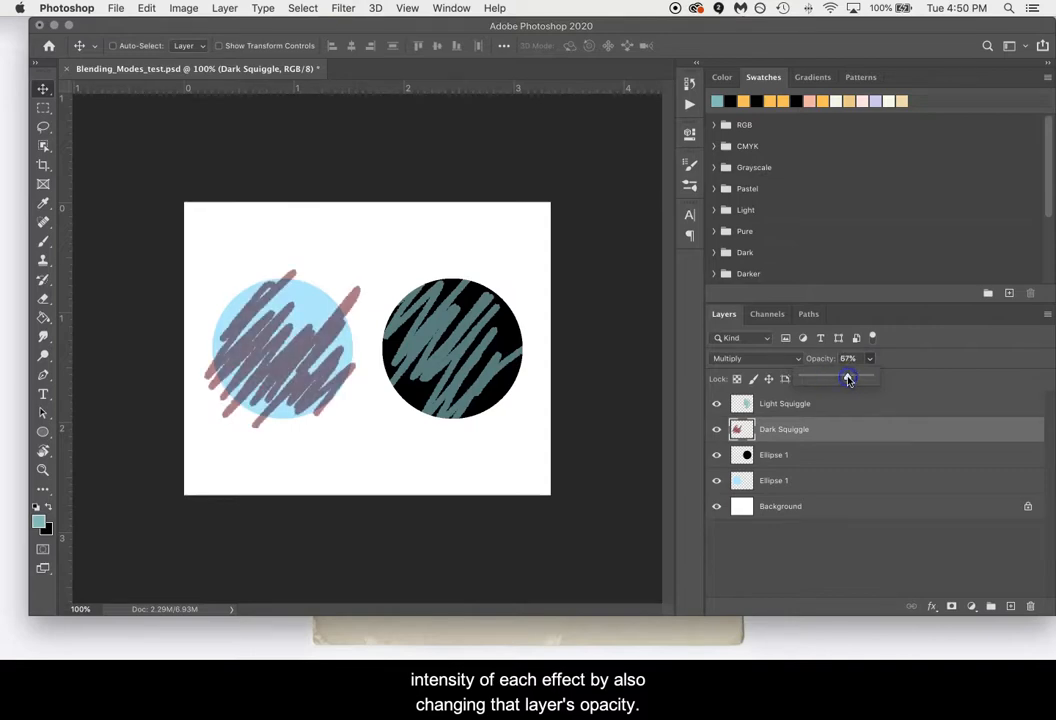
pyautogui.click(720, 309)
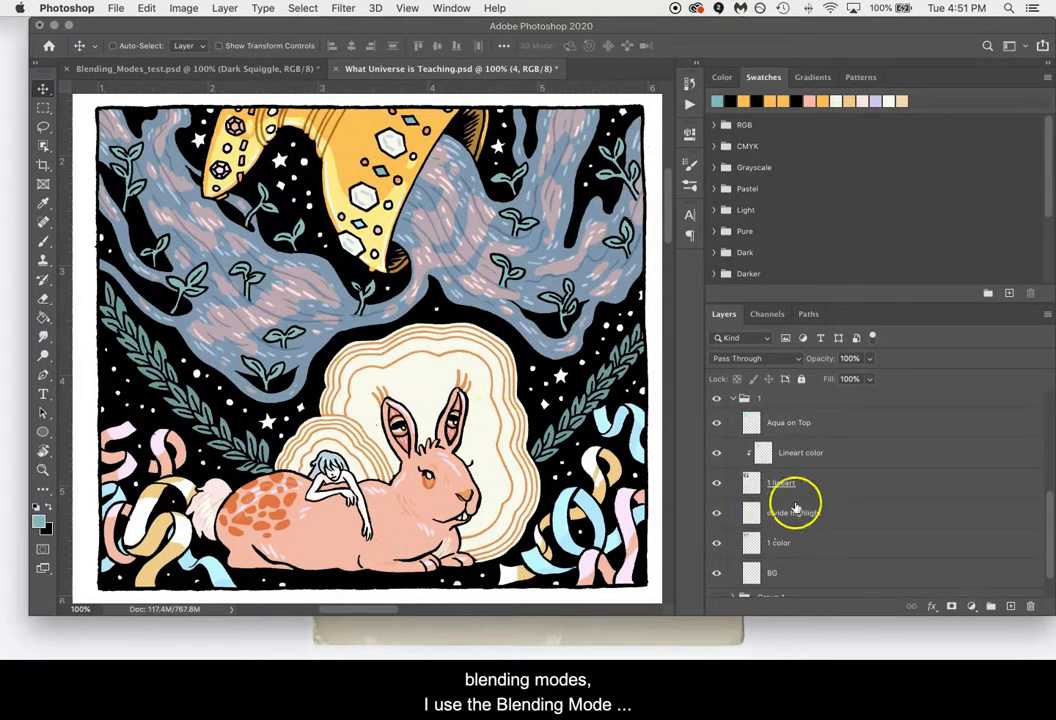
# Switch the divide highlight layer's blending mode to Normal to compare the water colors, and restore it to Divide.
pyautogui.click(823, 517)
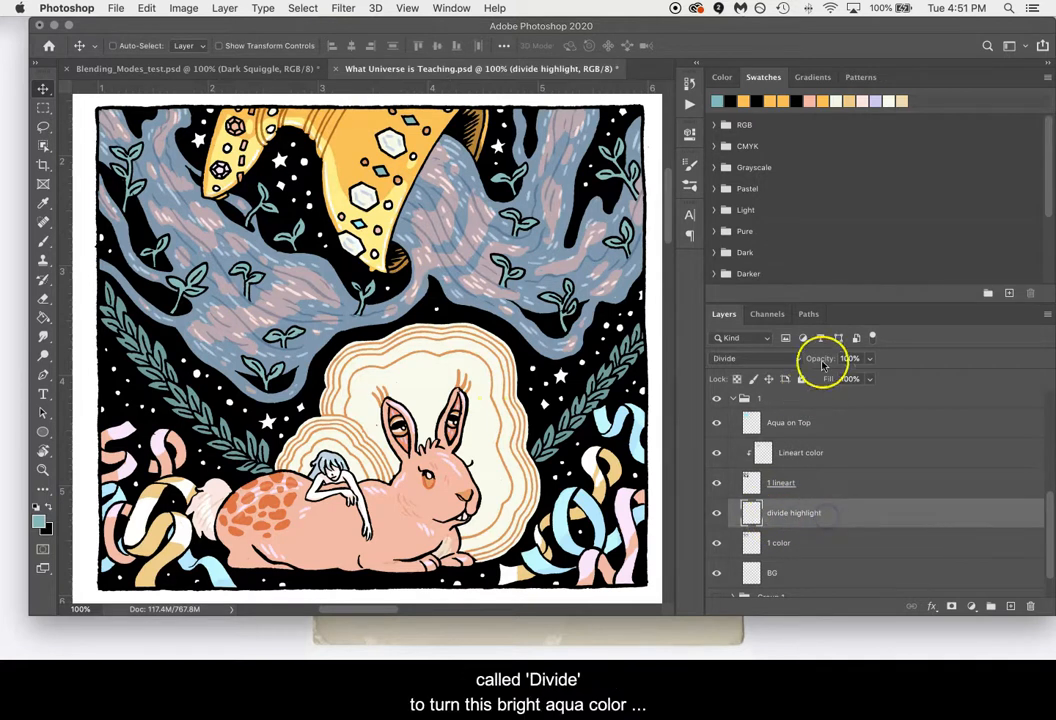
pyautogui.click(760, 358)
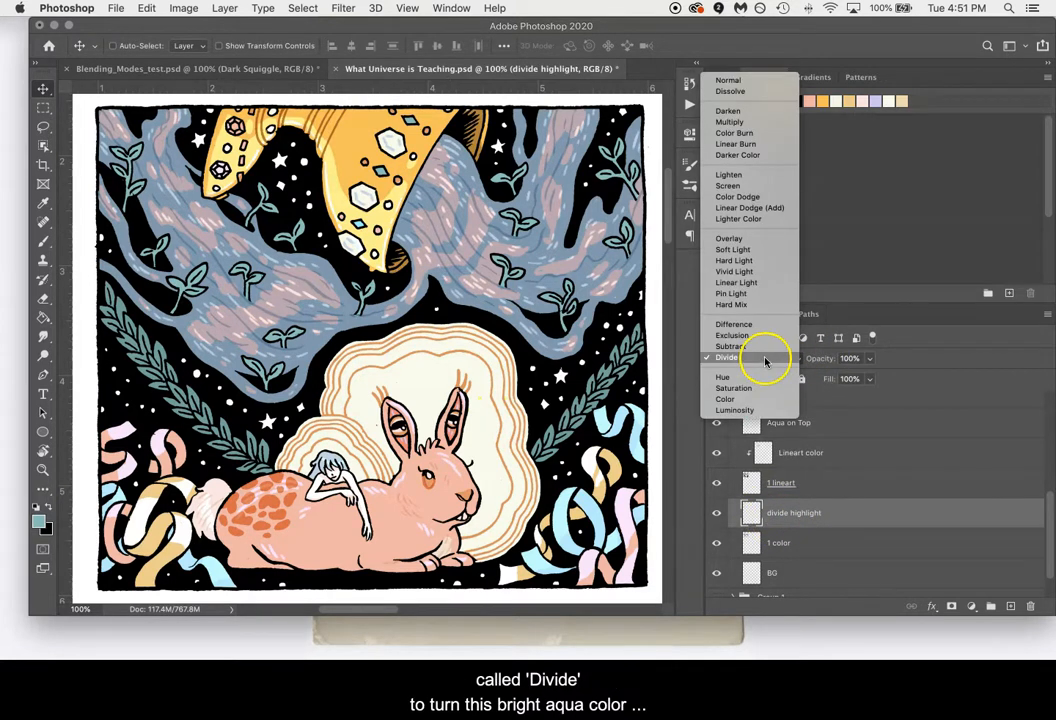
pyautogui.click(745, 80)
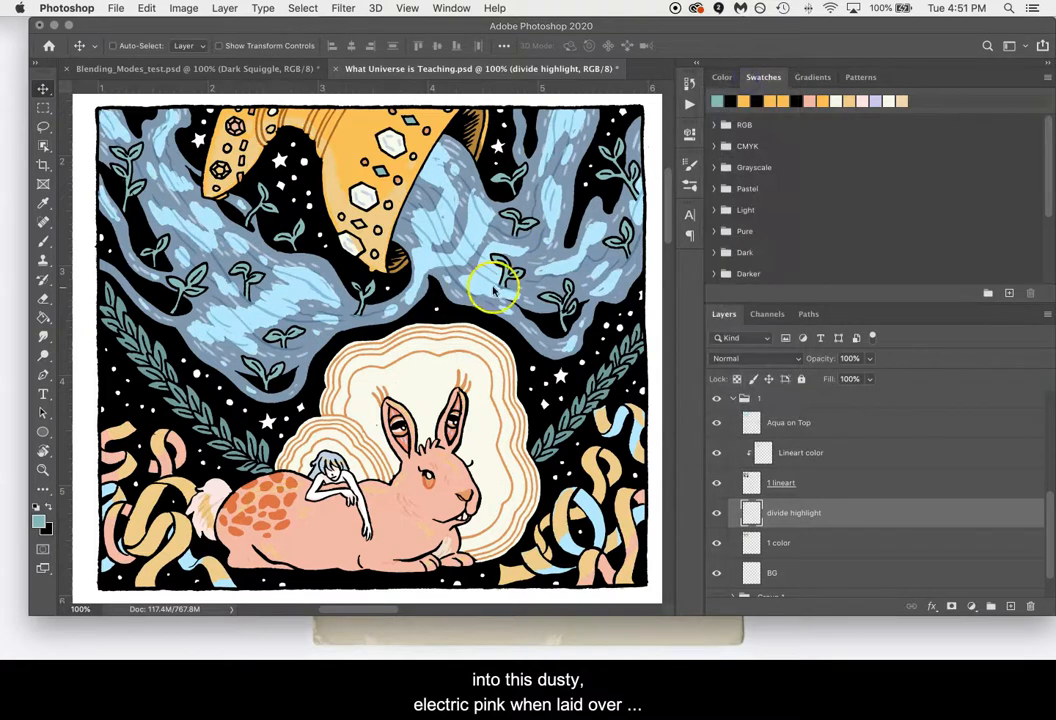
pyautogui.click(765, 358)
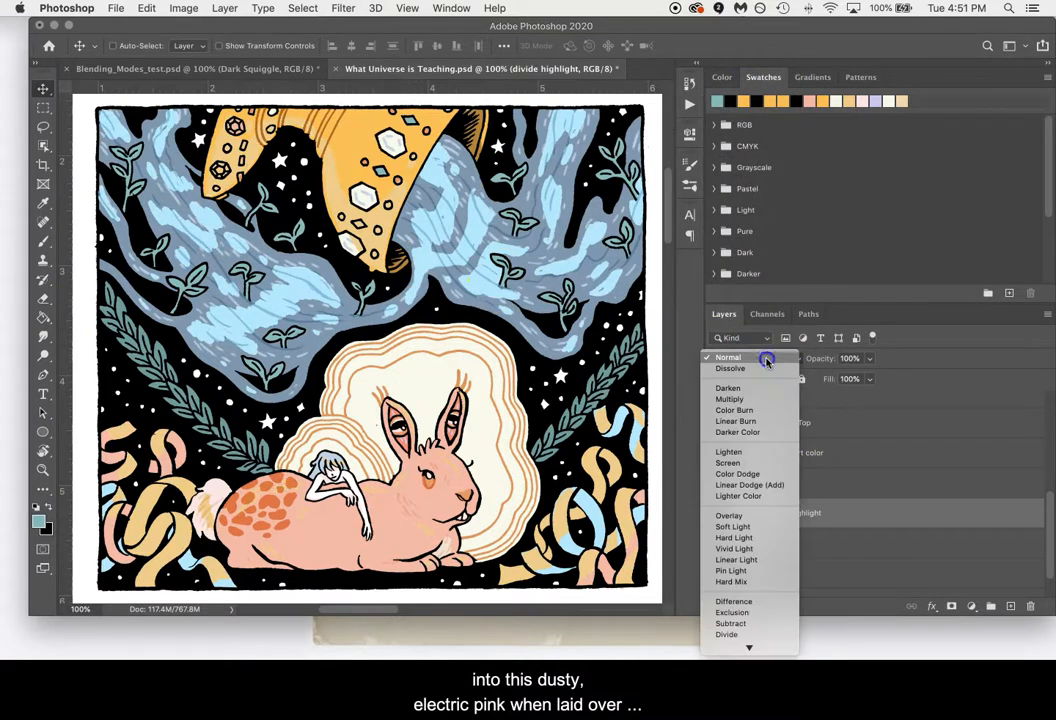
pyautogui.click(750, 634)
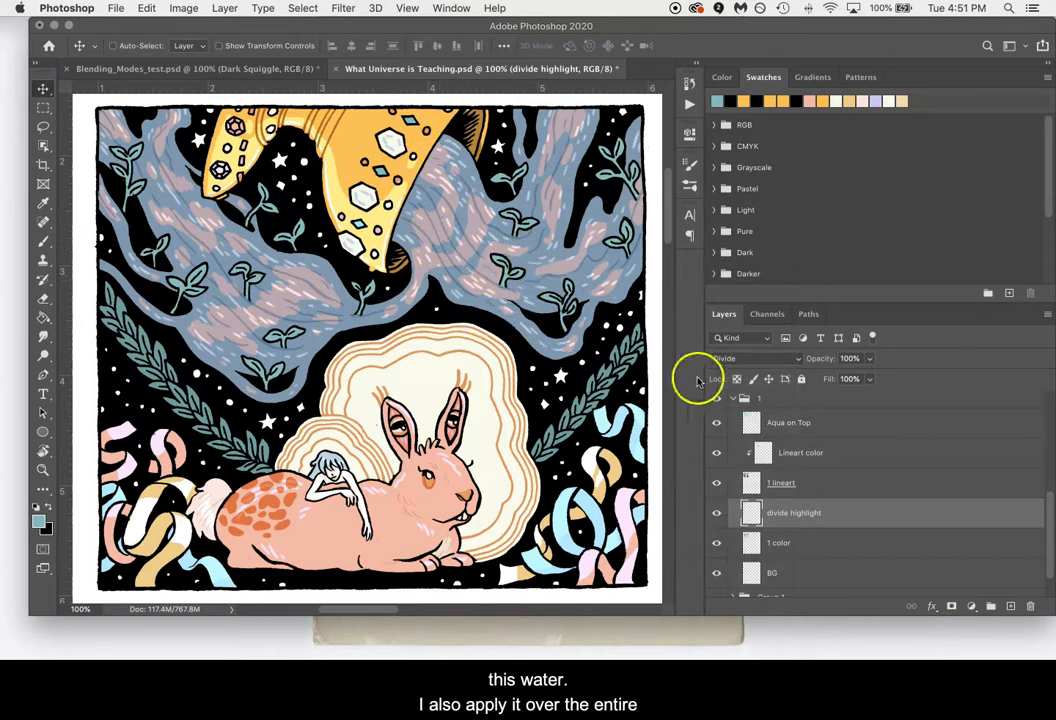
# Preview the Aqua on Top layer in Normal mode at varying opacity, and return it to Divide at 10% opacity.
pyautogui.click(840, 427)
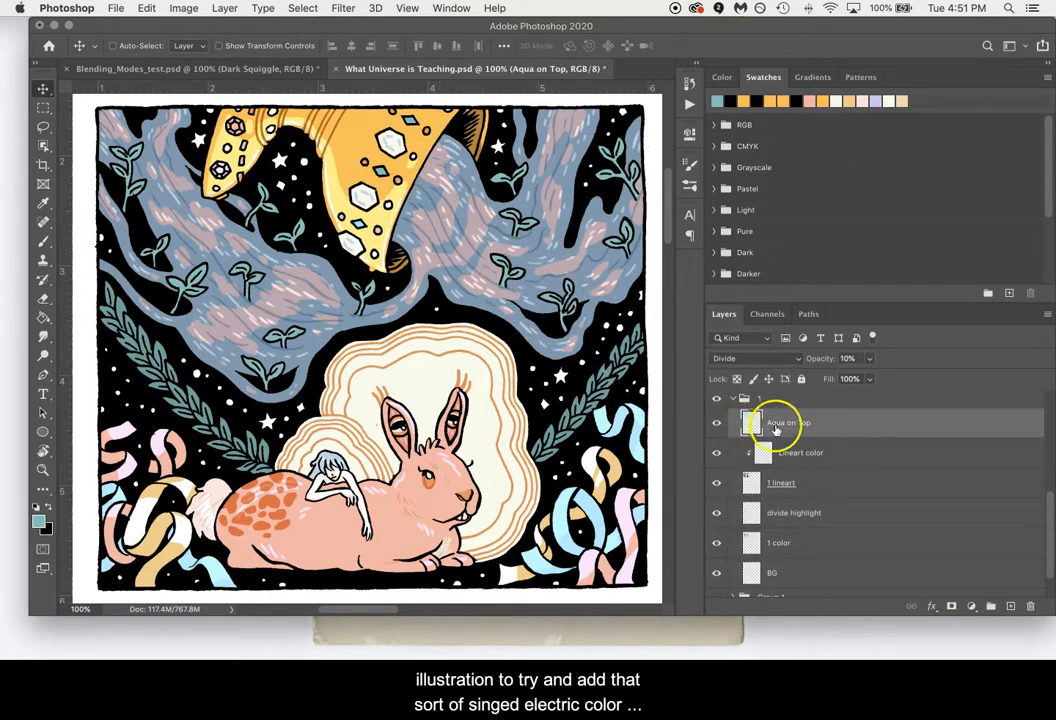
pyautogui.click(754, 356)
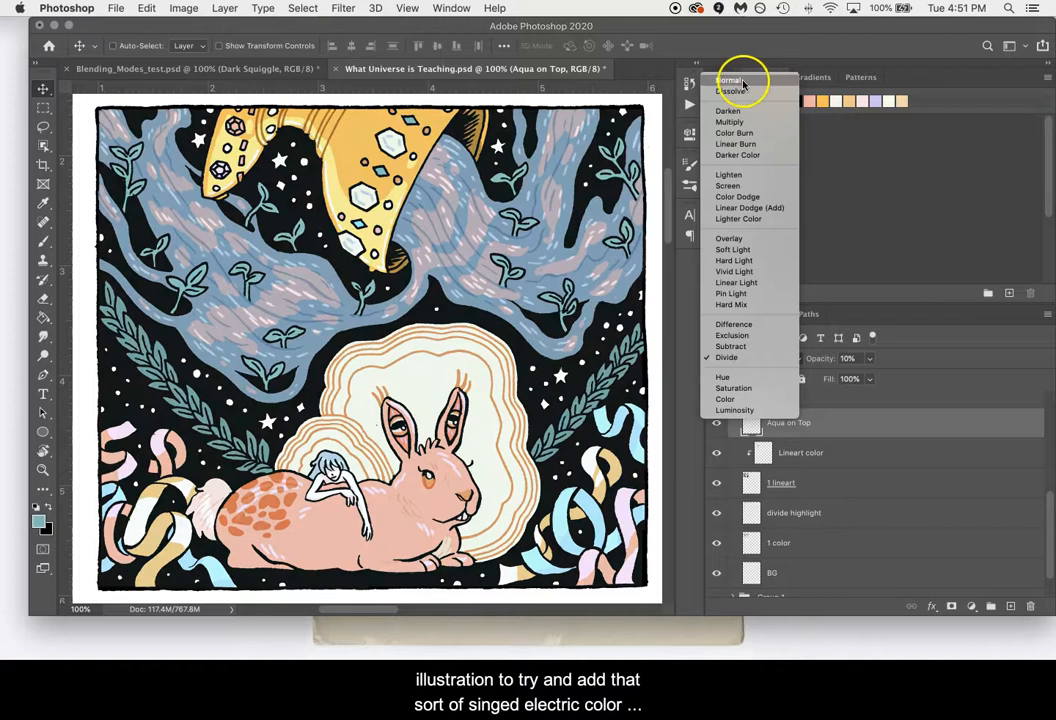
pyautogui.click(742, 84)
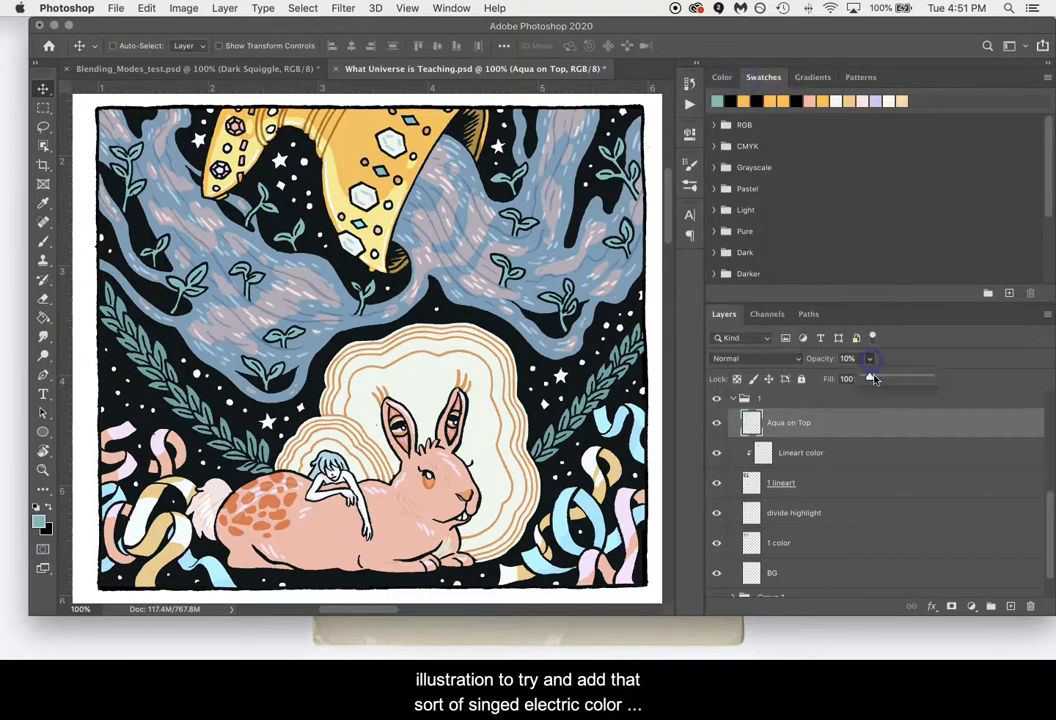
pyautogui.moveTo(921, 378); pyautogui.dragTo(871, 379)
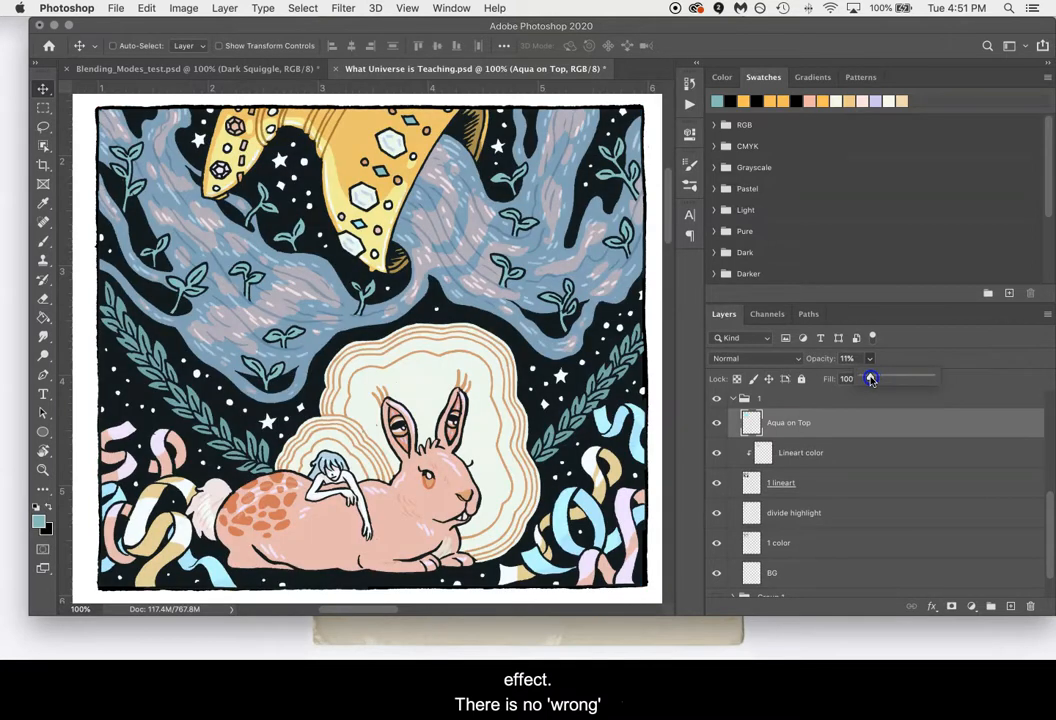
pyautogui.click(765, 357)
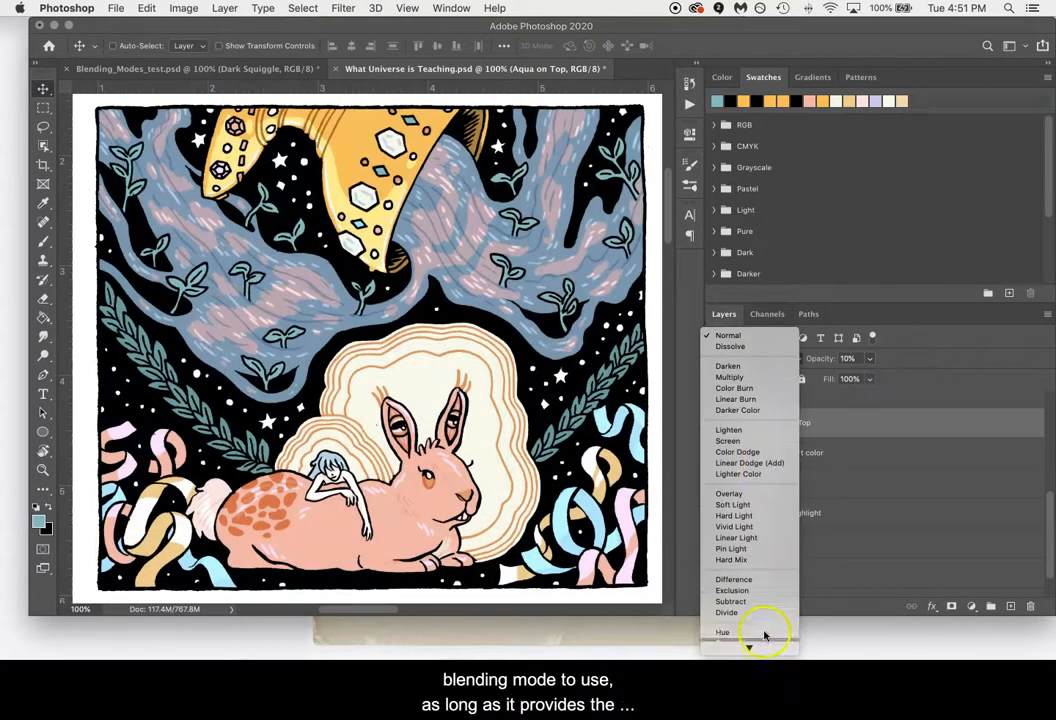
pyautogui.click(774, 612)
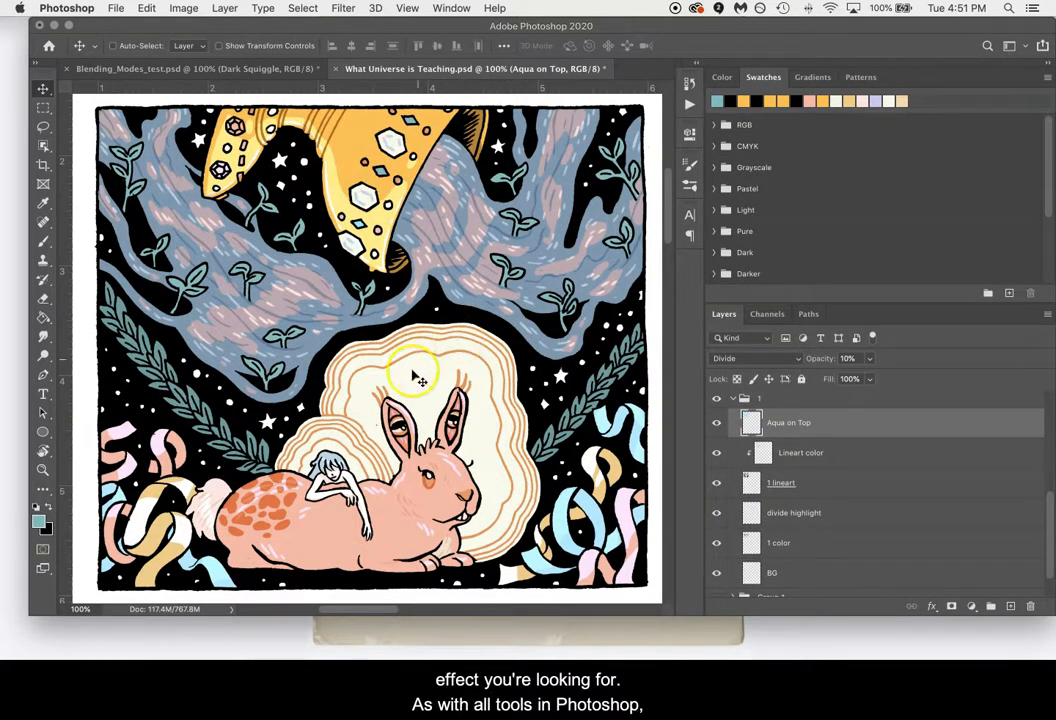
# Open the blending mode choices for the Aqua on Top layer.
pyautogui.click(776, 358)
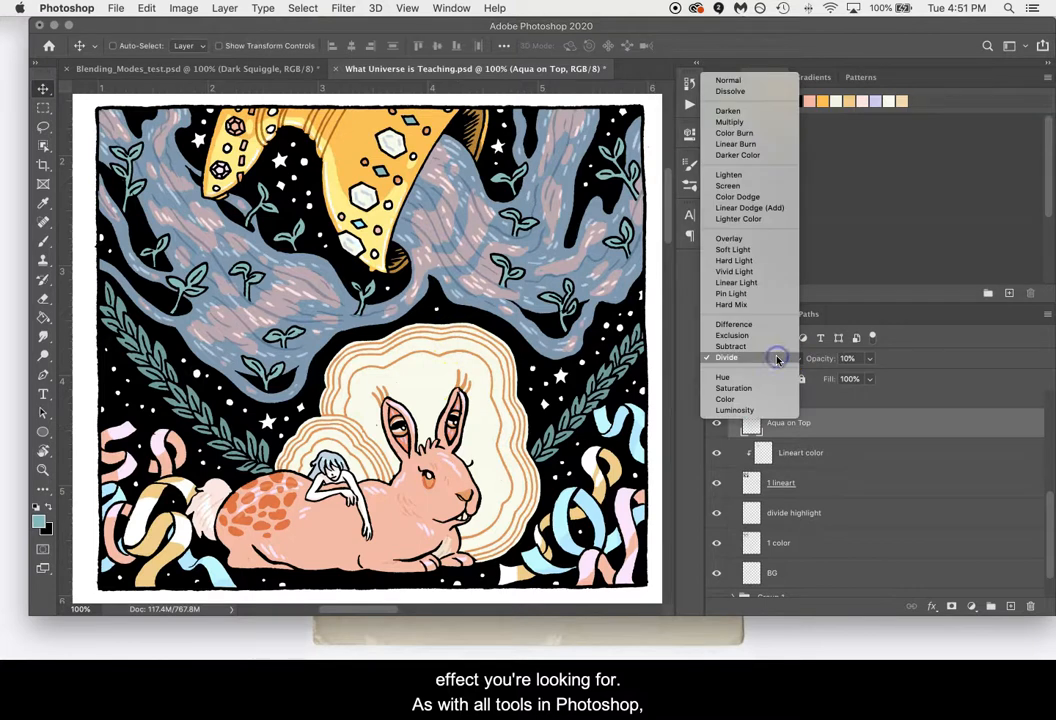